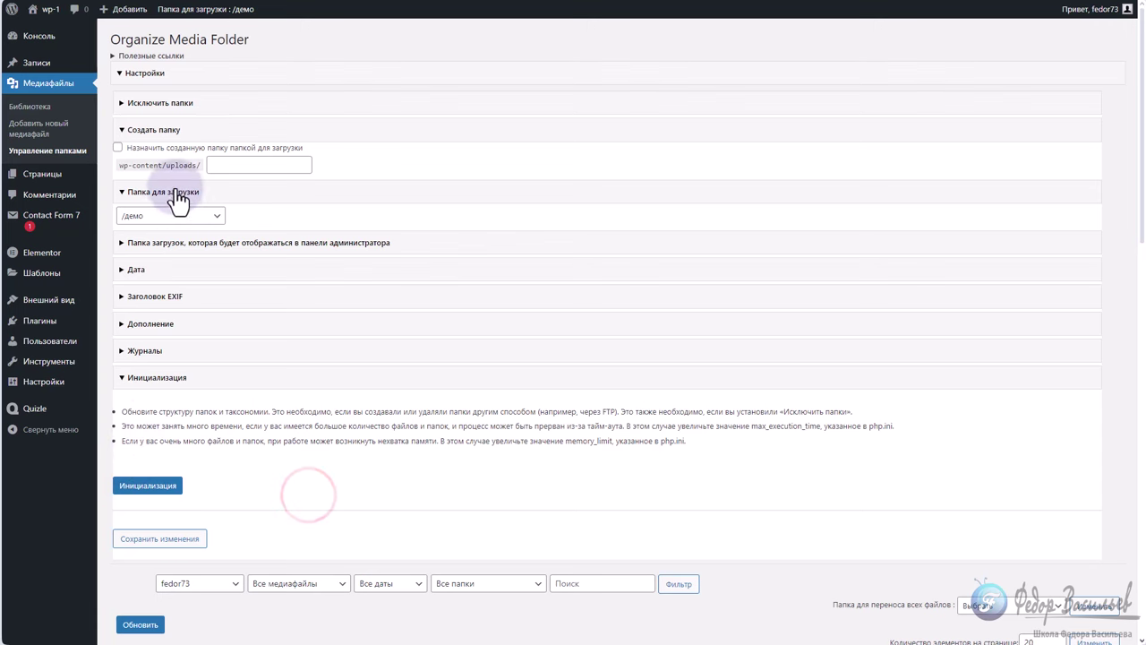
Expand the excluded-folders settings and examine their instructions, the initialization option and the media file list below
left_click(230, 242)
left_click(230, 244)
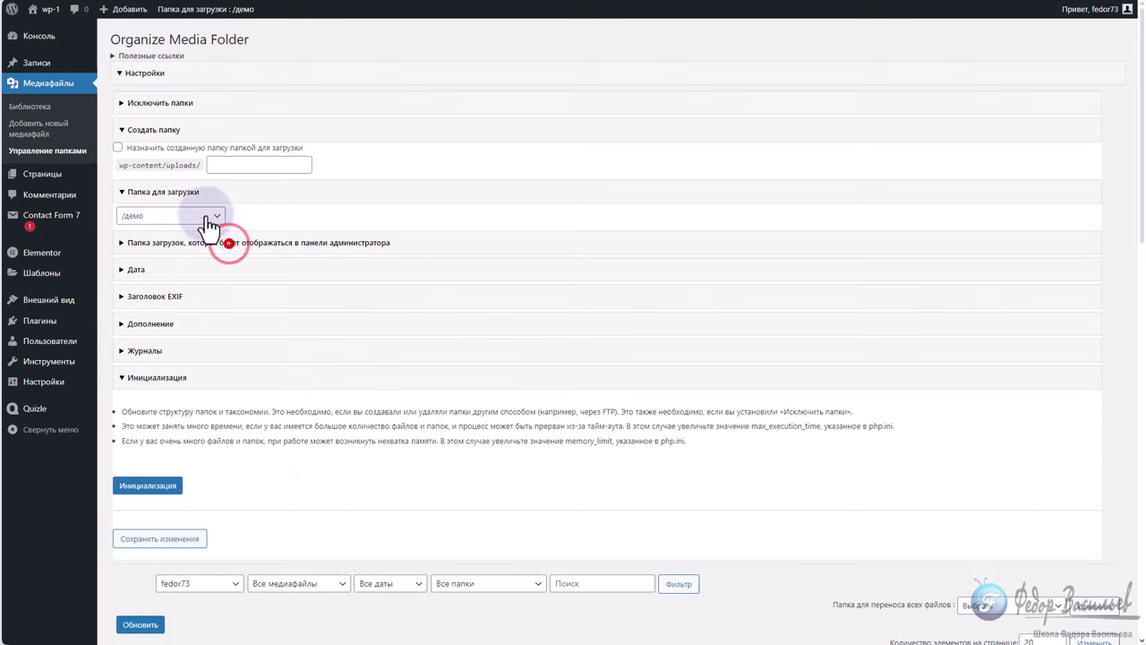
left_click(161, 104)
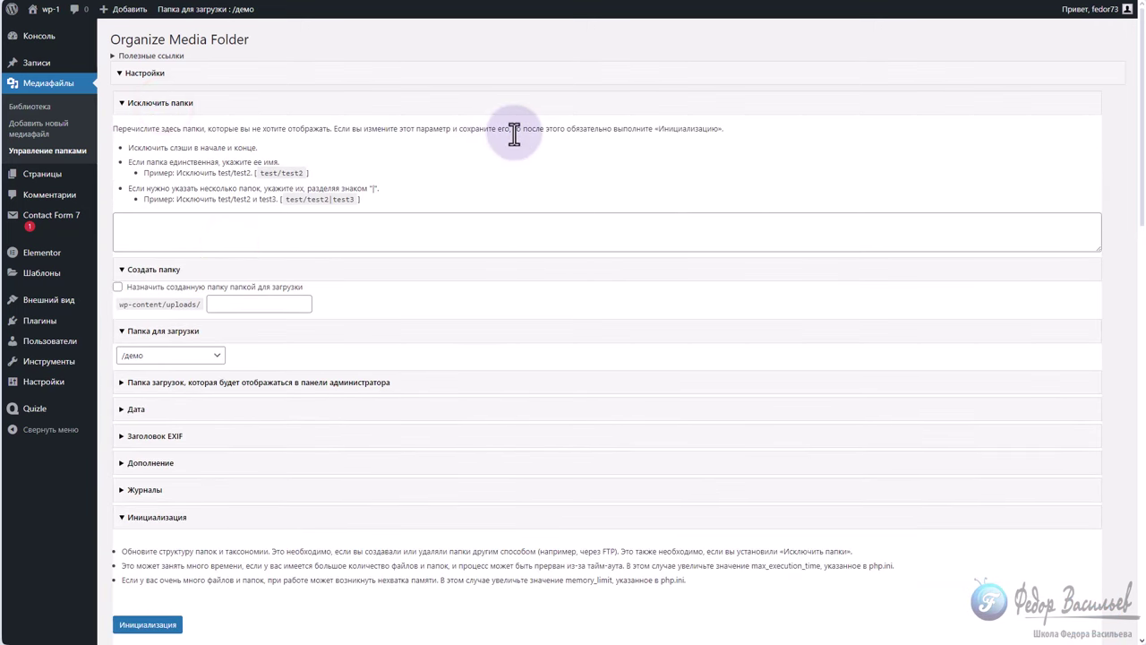
left_click_drag(522, 130, 726, 136)
left_click(274, 240)
scroll(268, 243, "down", 2)
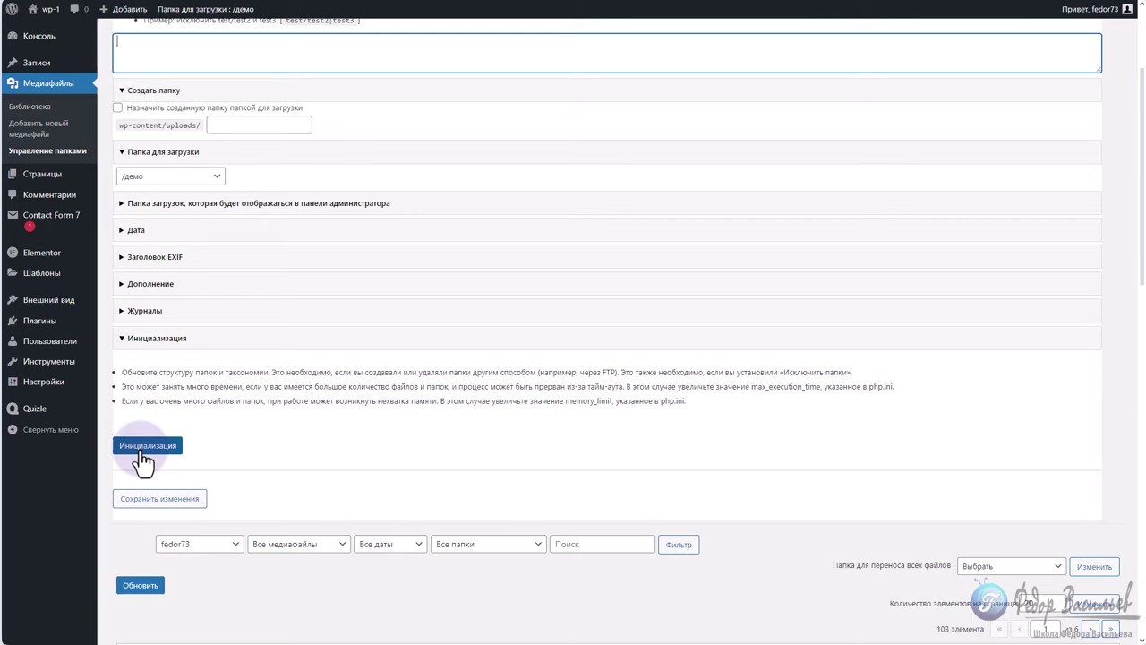
scroll(229, 354, "down", 3)
scroll(379, 367, "down", 4)
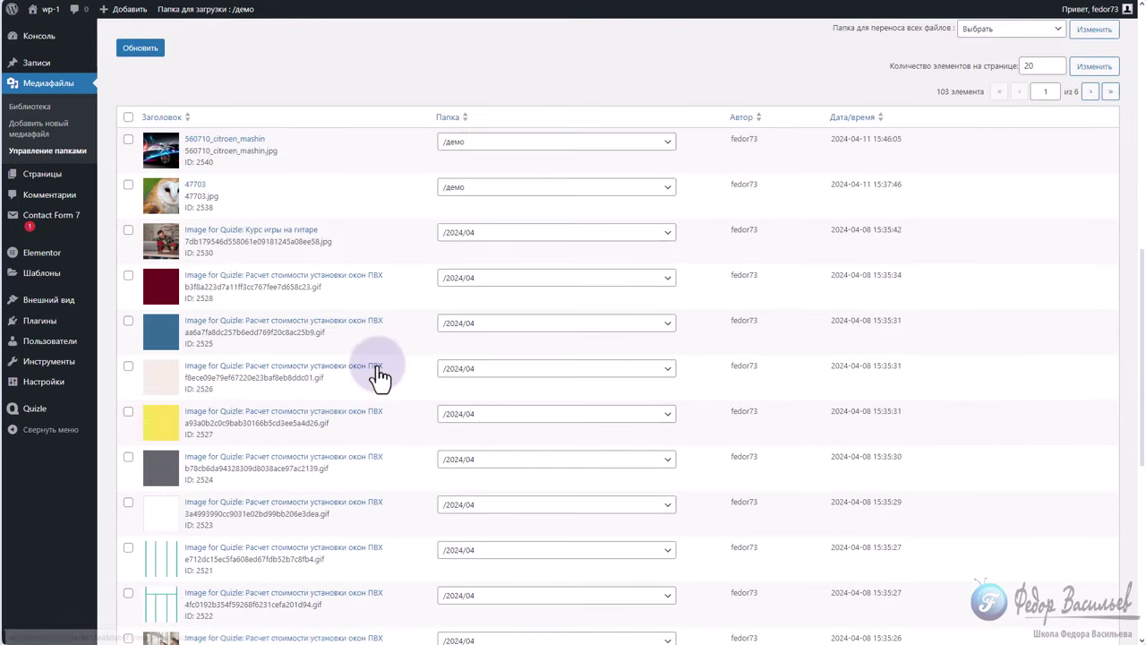
scroll(379, 370, "up", 4)
Upload the images Animal_001.jpg and alam-wallpap.jpg to the media library
left_click(41, 111)
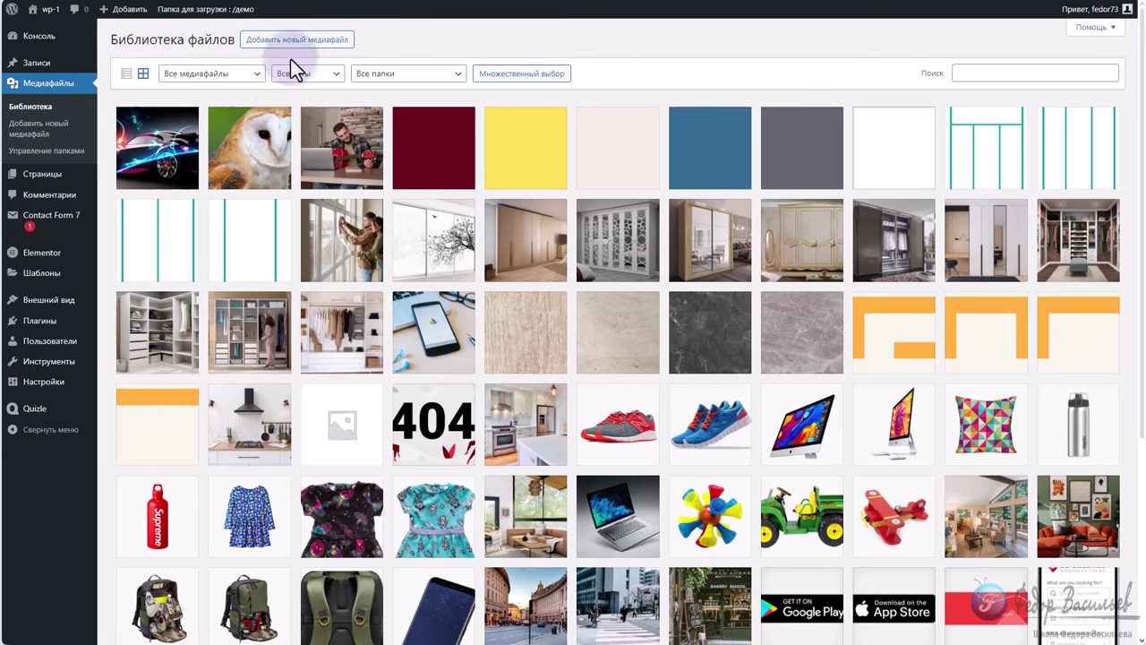
left_click(295, 45)
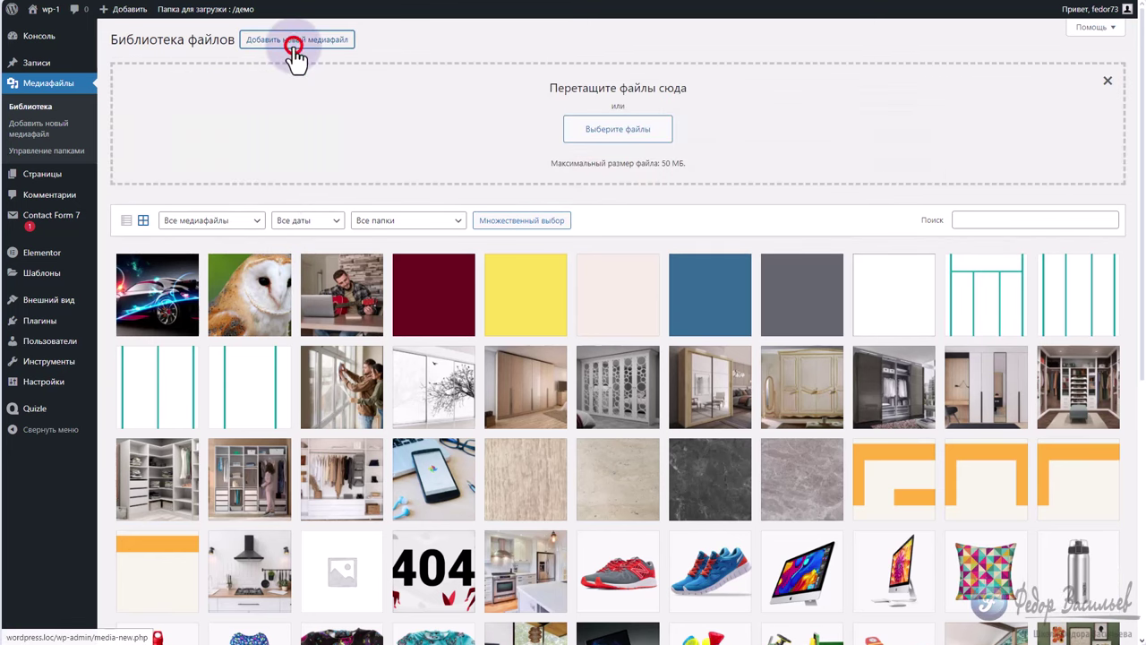
left_click(613, 132)
left_click(593, 178)
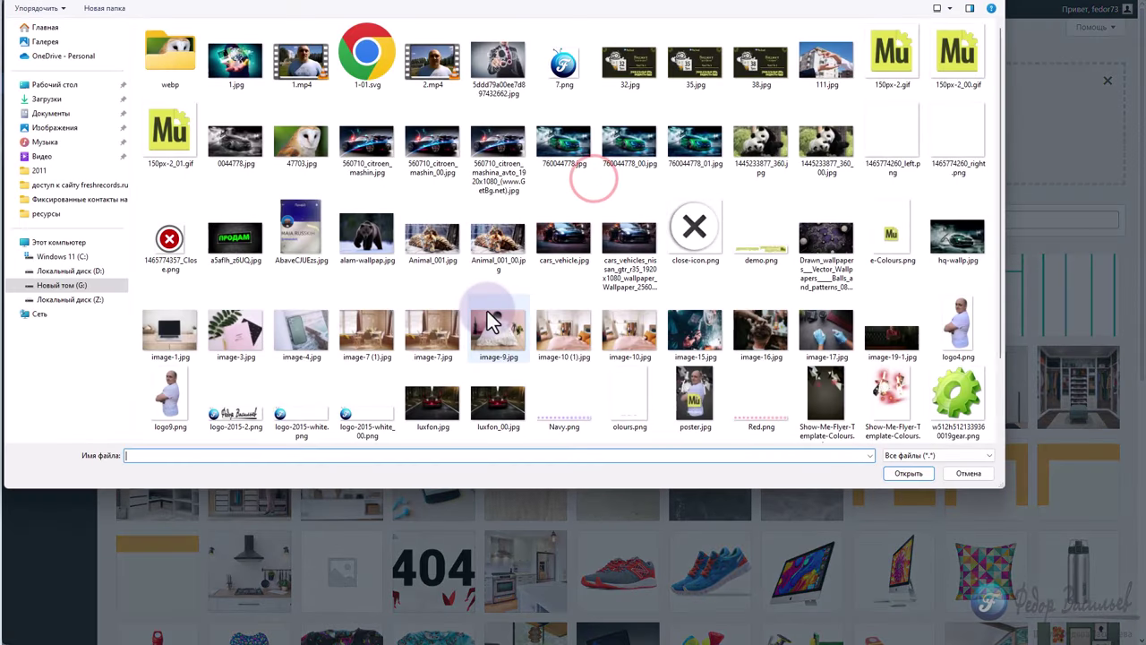
left_click(432, 253)
left_click(433, 253)
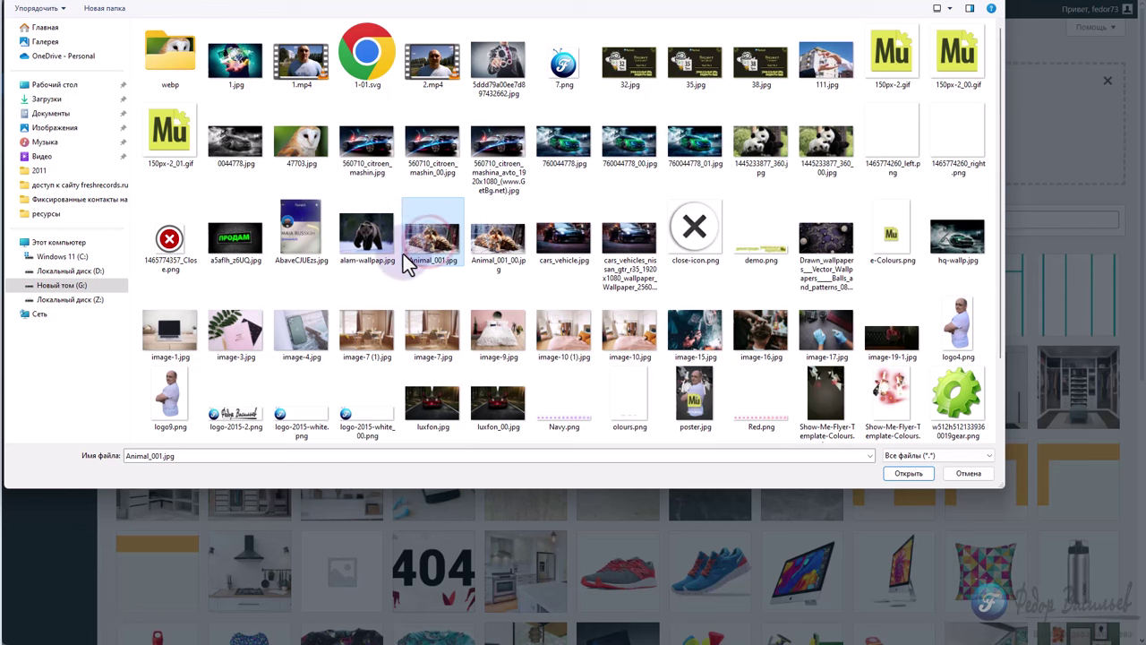
left_click(372, 248, "ctrl")
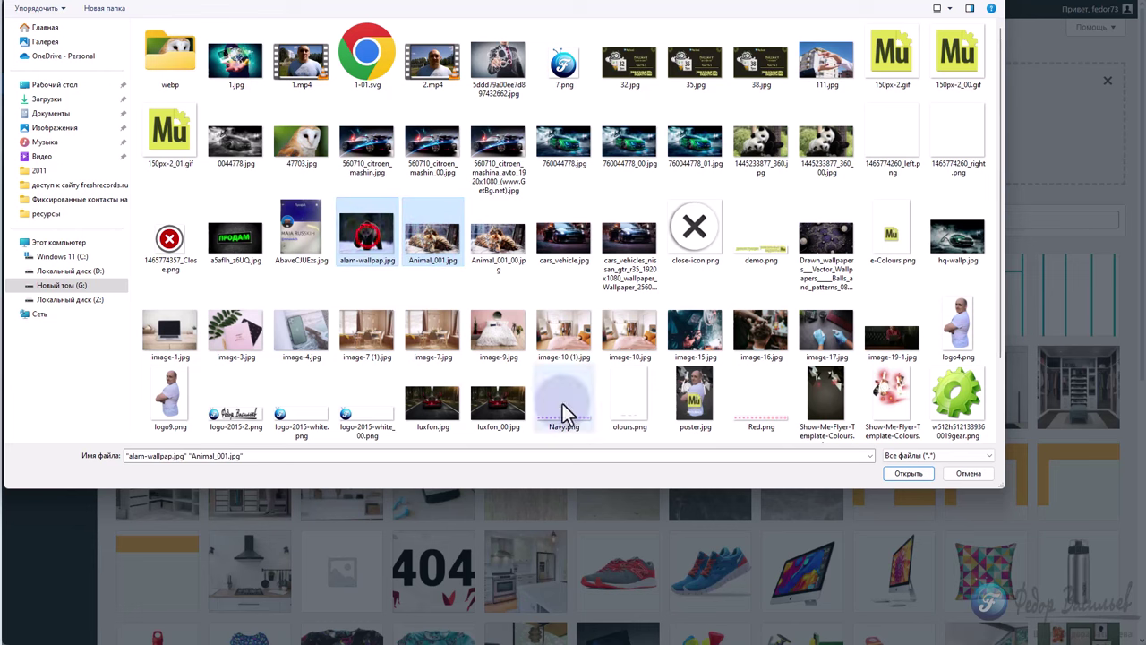
left_click(893, 474)
Check the uploaded tiger image's attachment details and filter the media library by the /демо folder
left_click(179, 307)
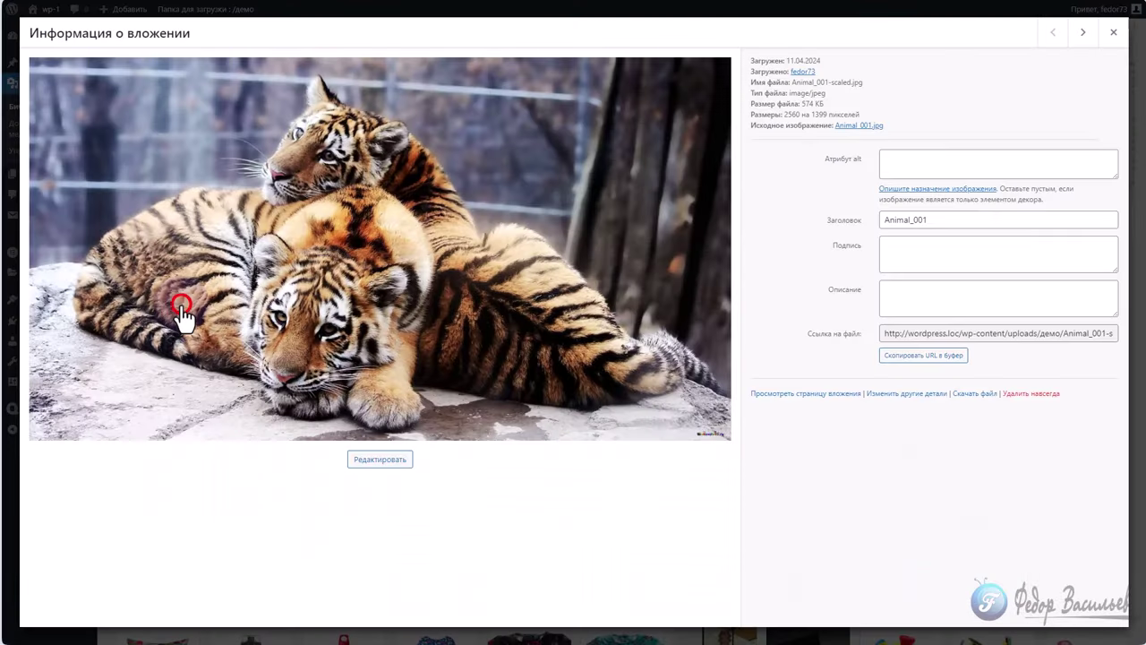
left_click(1112, 32)
left_click(376, 221)
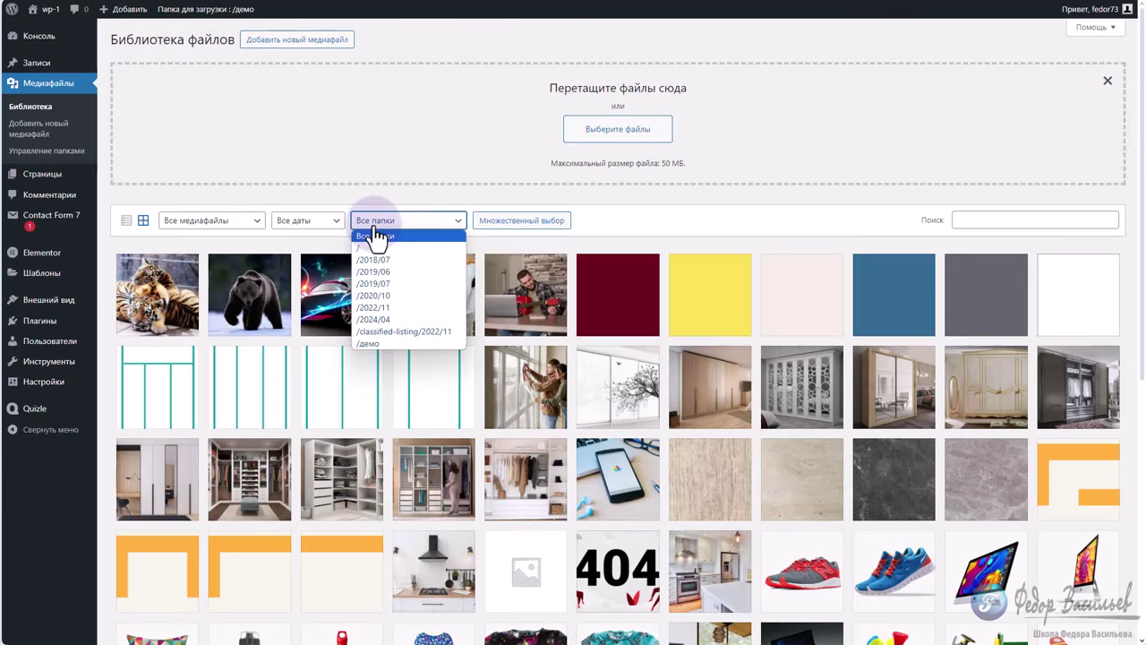
left_click(371, 342)
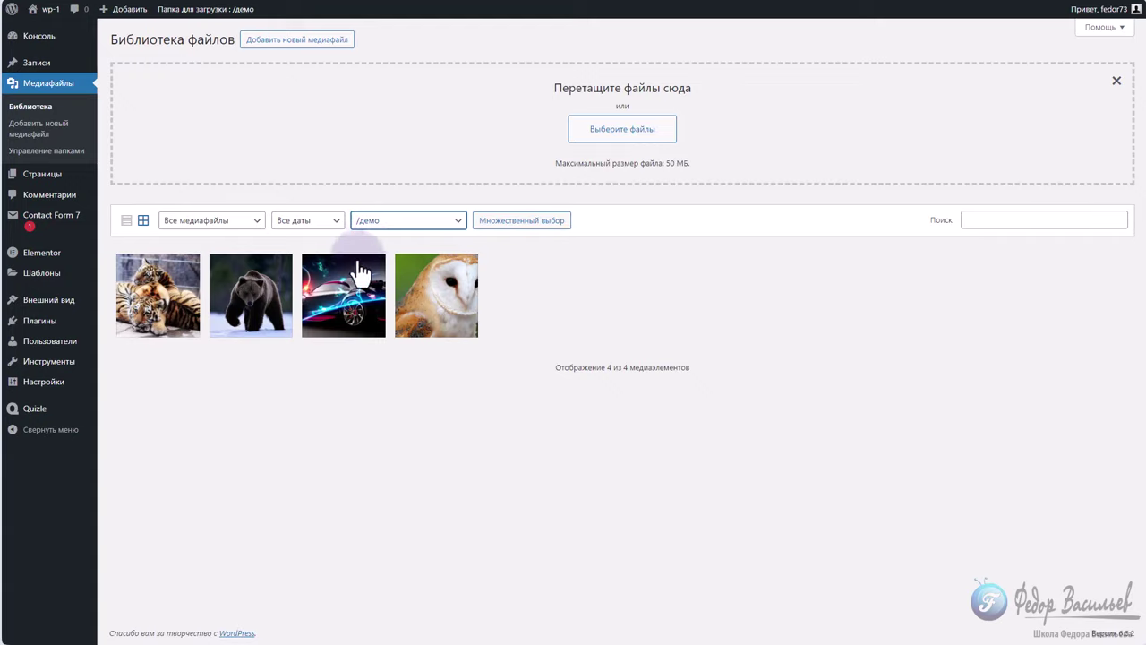
left_click(392, 223)
left_click(391, 217)
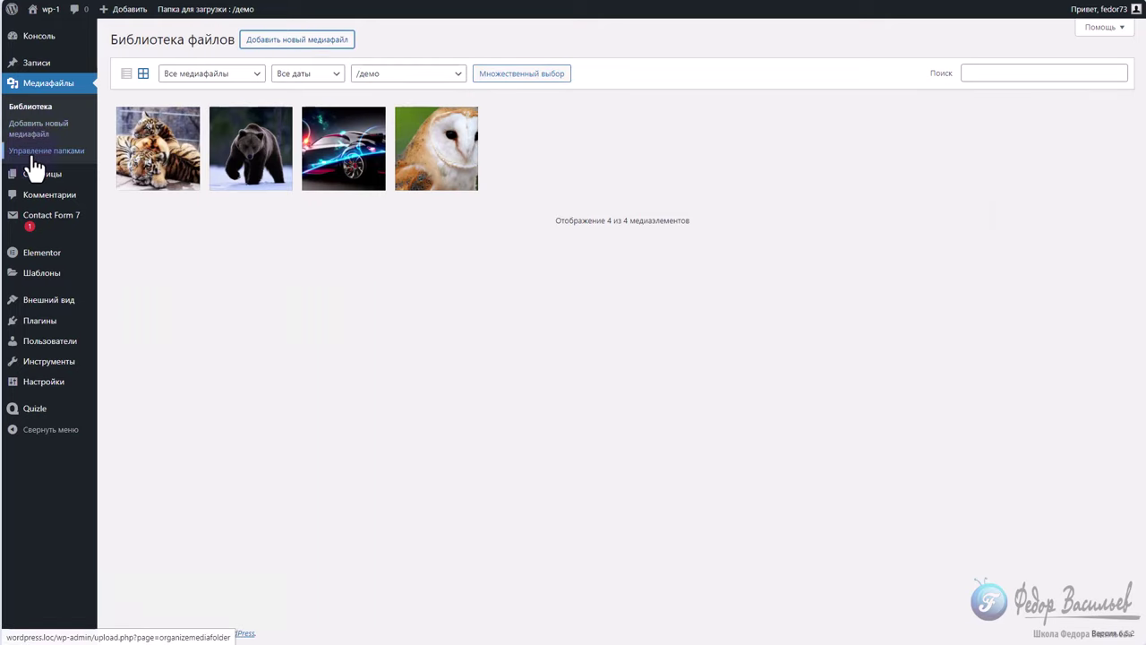
Select Animal_001, alam-wallpap, 560710_citroen_mashin and 47703 in the media folder management list
left_click(34, 152)
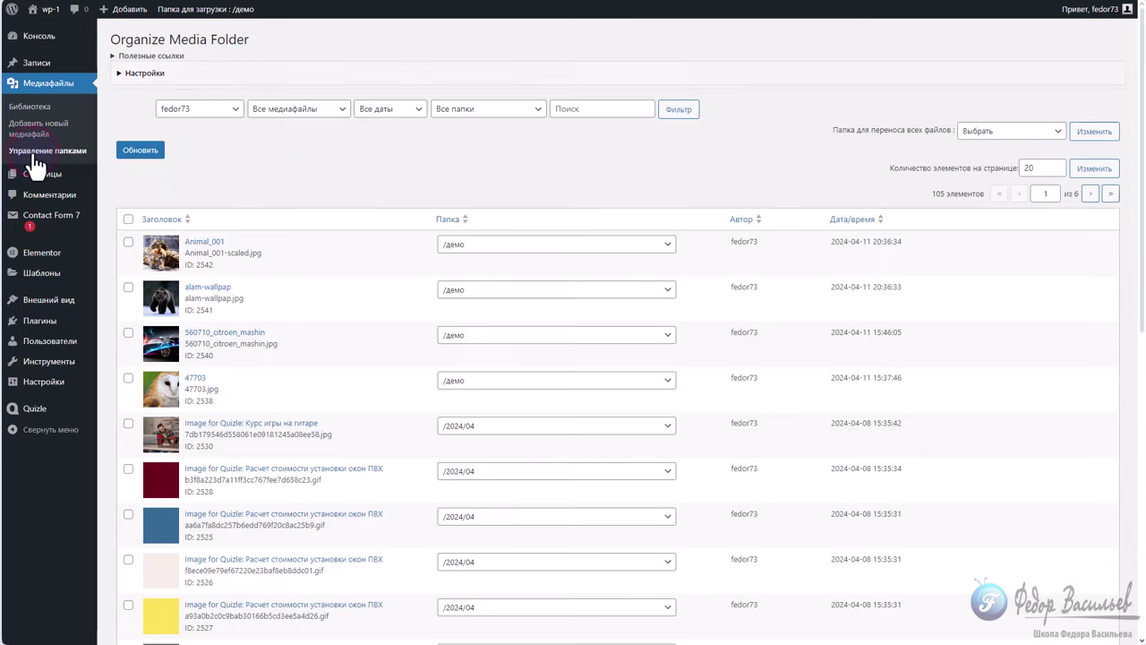
left_click(128, 241)
left_click(128, 287)
left_click(128, 333)
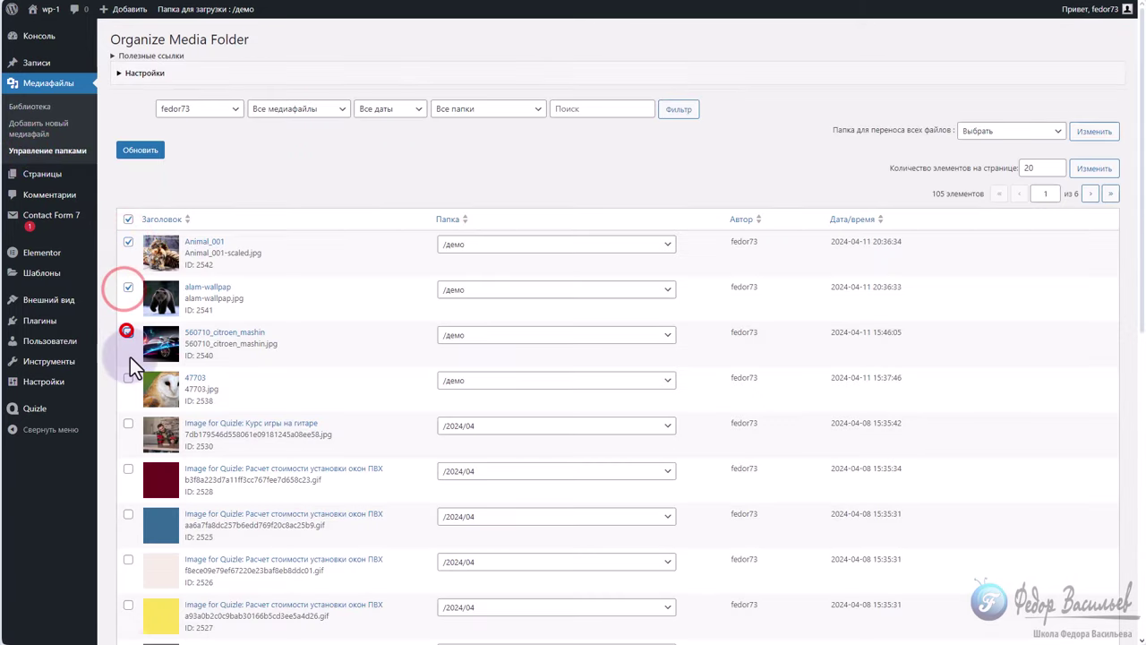
left_click(128, 378)
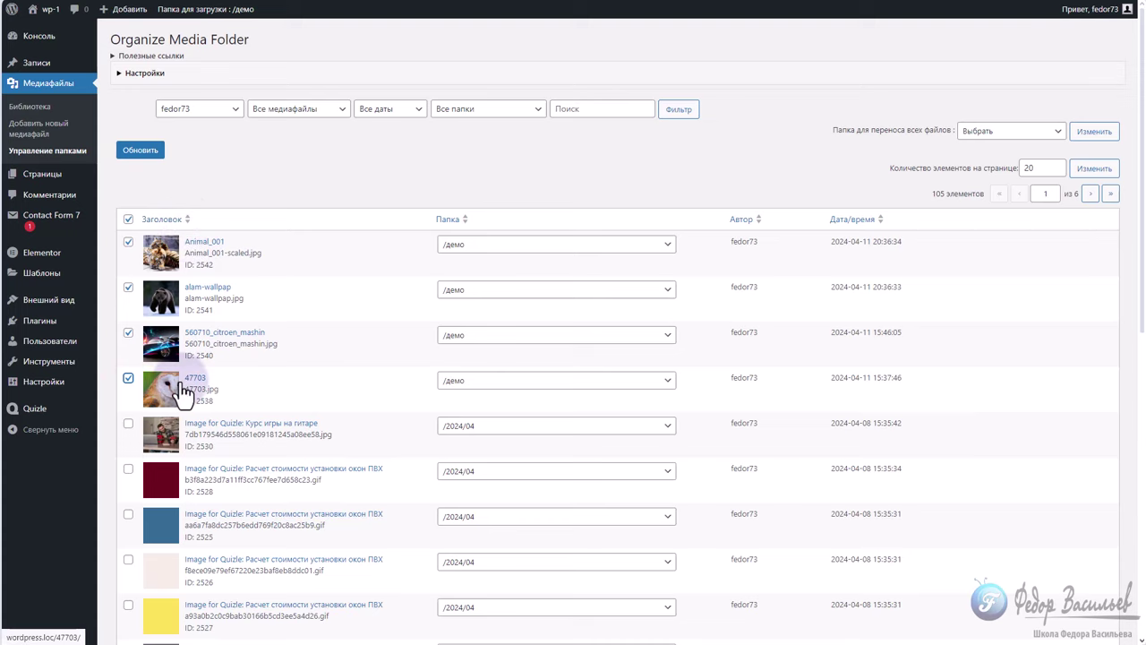
Add the grey, yellow and pale pink Quizle images (IDs 2524, 2527 and 2526) to the selection
scroll(197, 337, "down", 5)
scroll(206, 328, "down", 2)
scroll(205, 332, "up", 3)
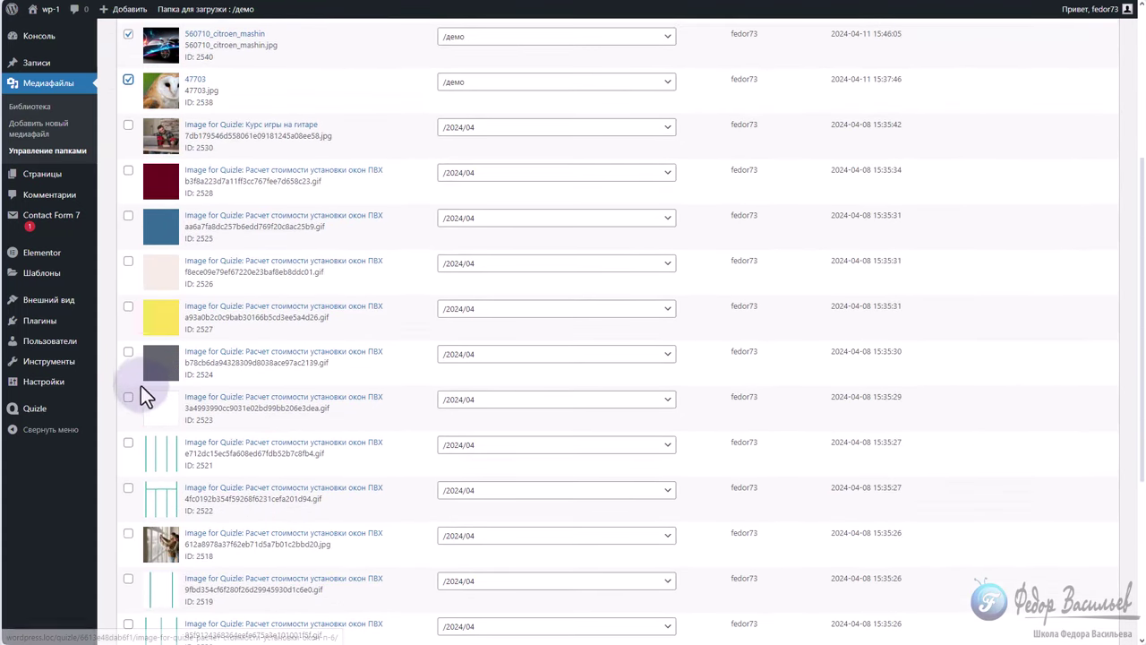
left_click(128, 307)
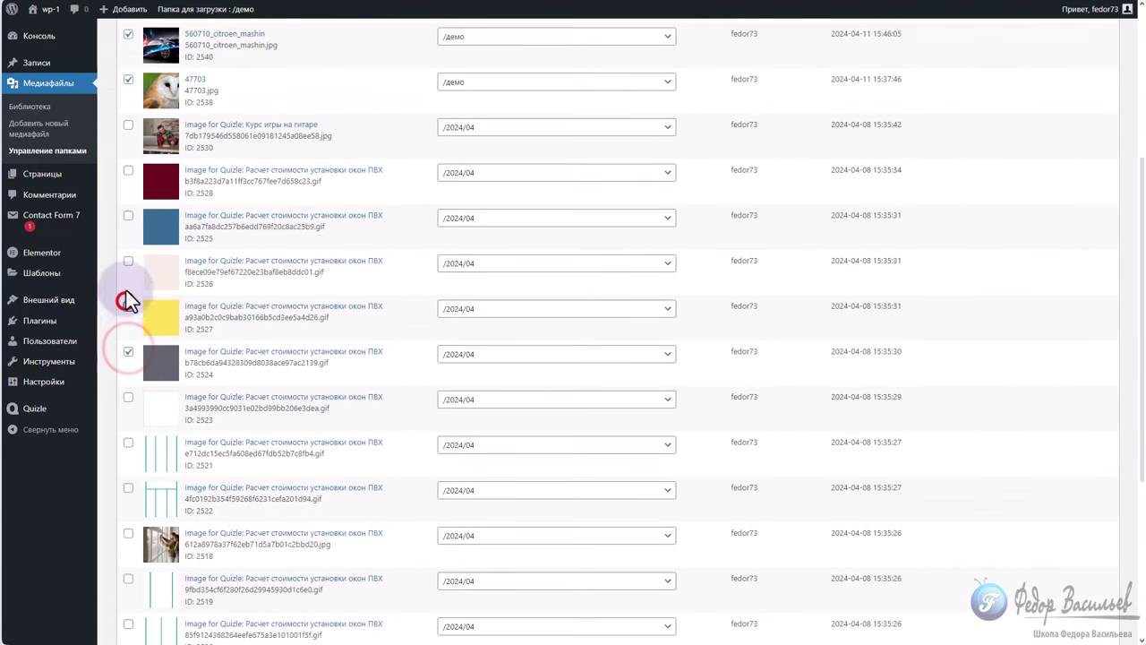
left_click(128, 261)
scroll(344, 382, "up", 4)
Choose /test-1 as the transfer folder for all files, apply it to the list and update the selected files
left_click(815, 318)
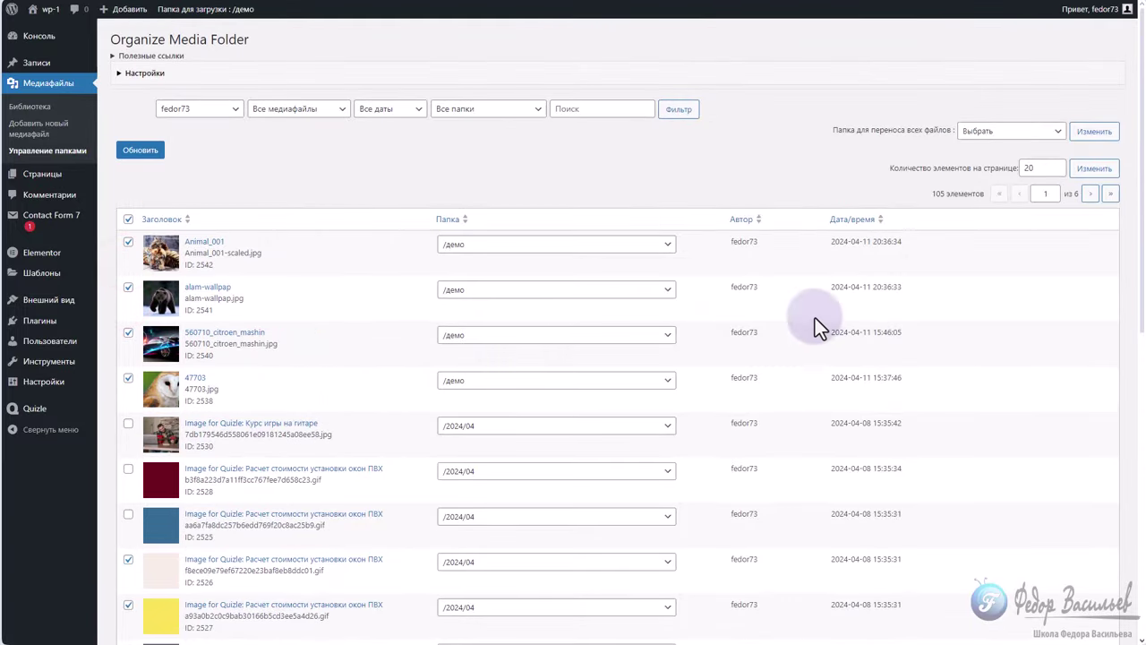
left_click(842, 130)
left_click(939, 157)
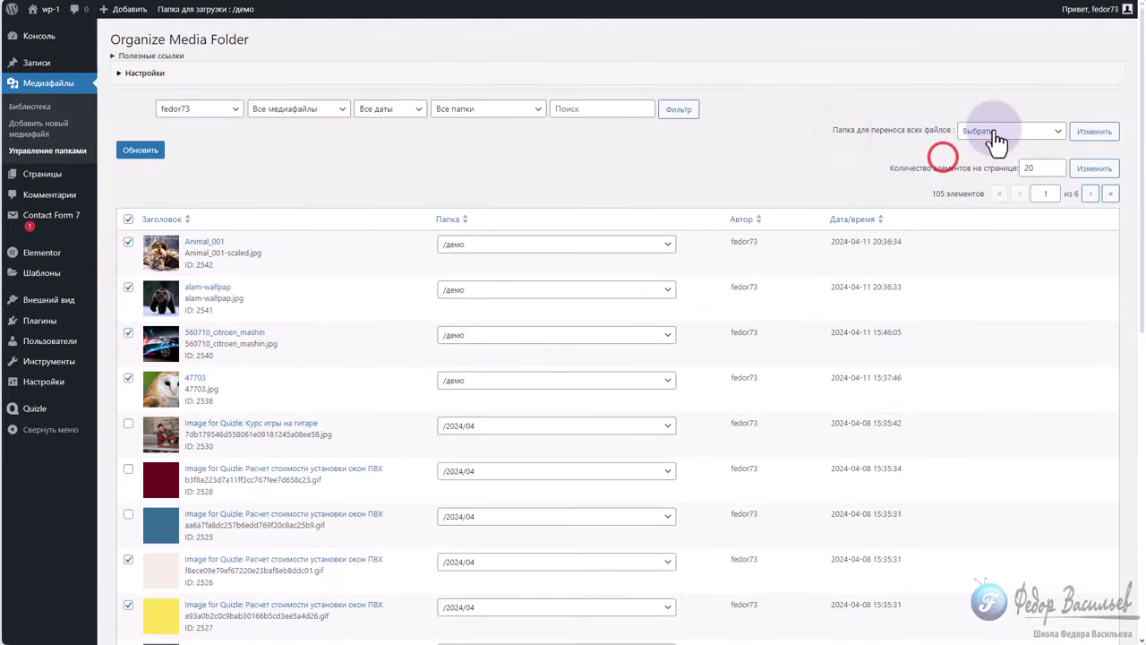
left_click(996, 130)
scroll(1017, 190, "down", 3)
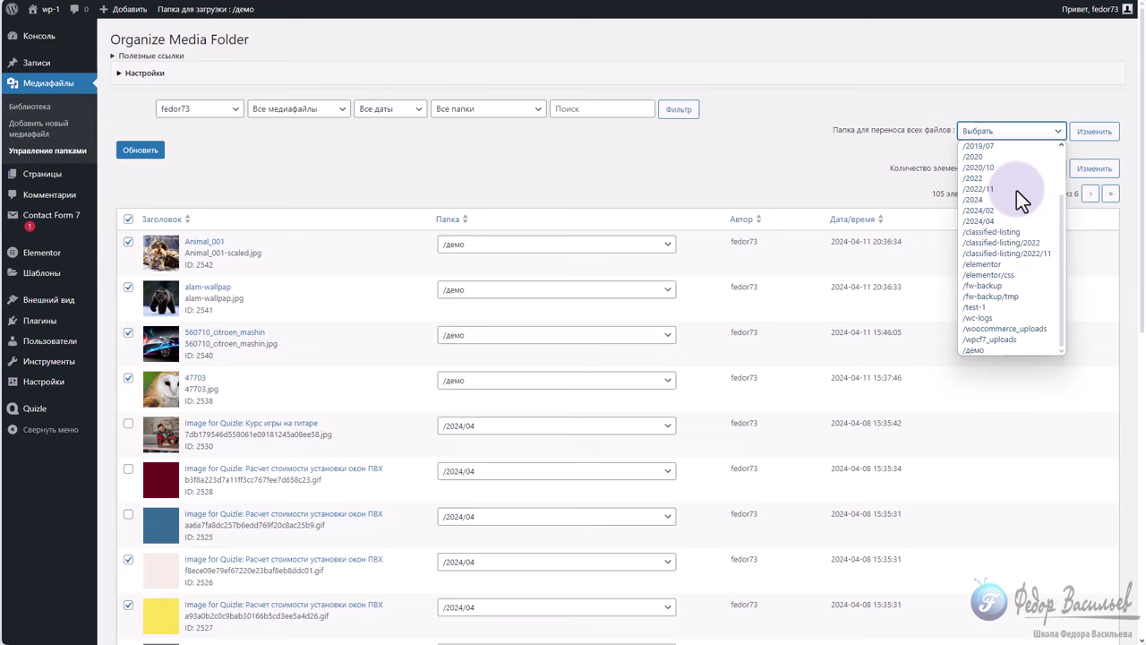
left_click(964, 312)
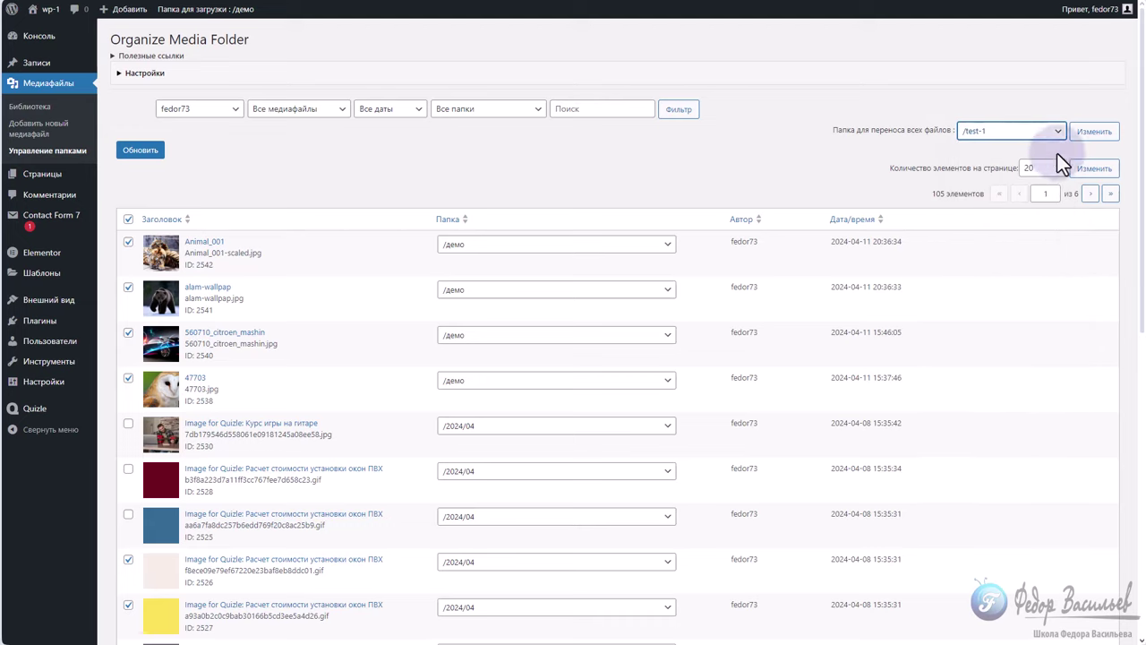
left_click(1086, 132)
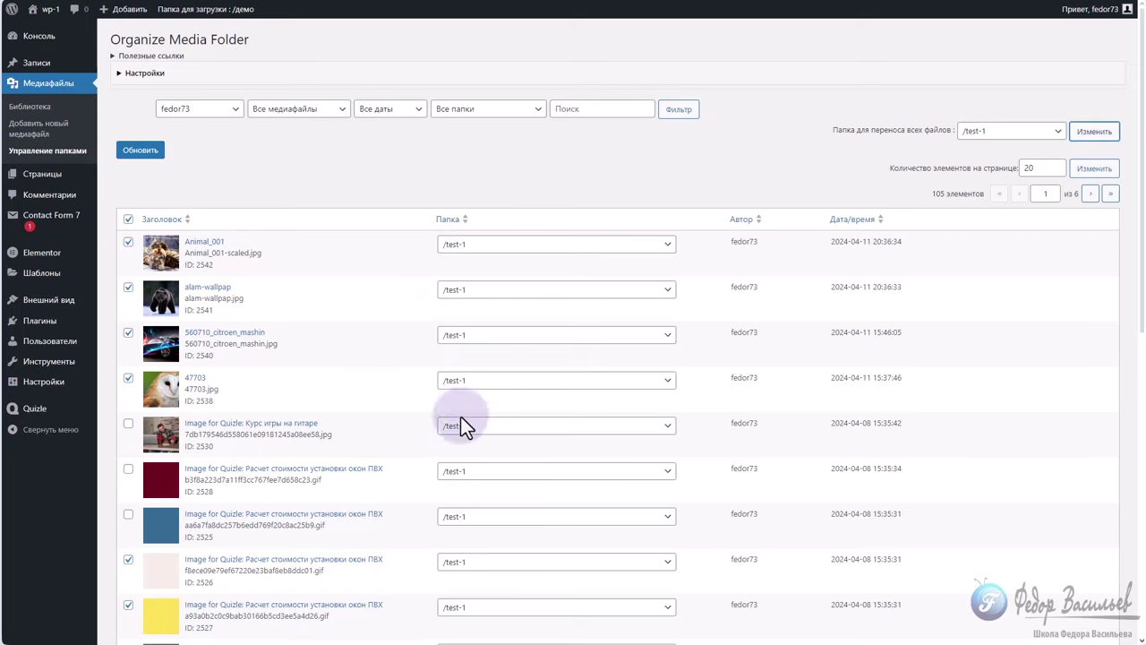
left_click(151, 153)
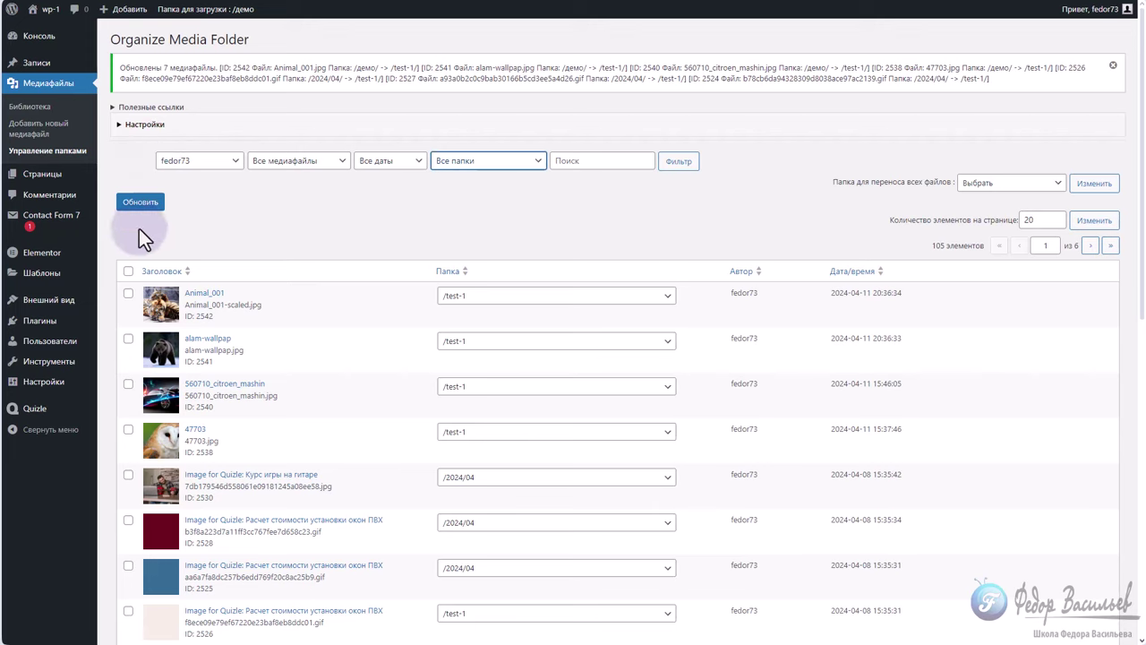
Filter the media management list by the /test-1 folder
left_click(172, 70)
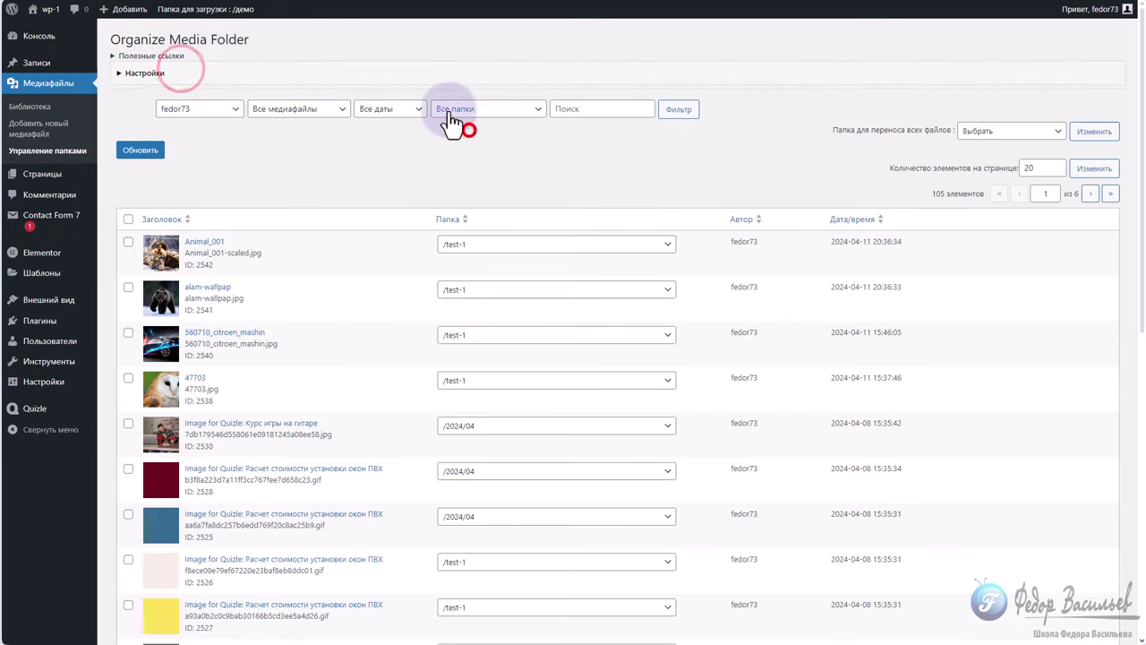
left_click(447, 105)
left_click(447, 221)
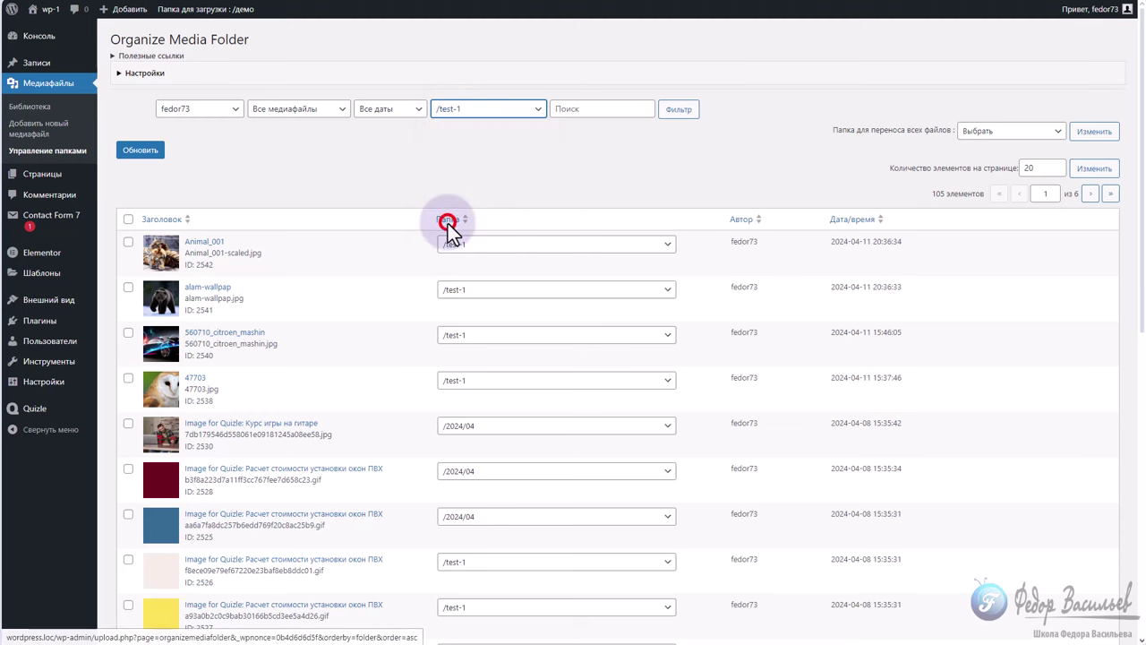
left_click(678, 110)
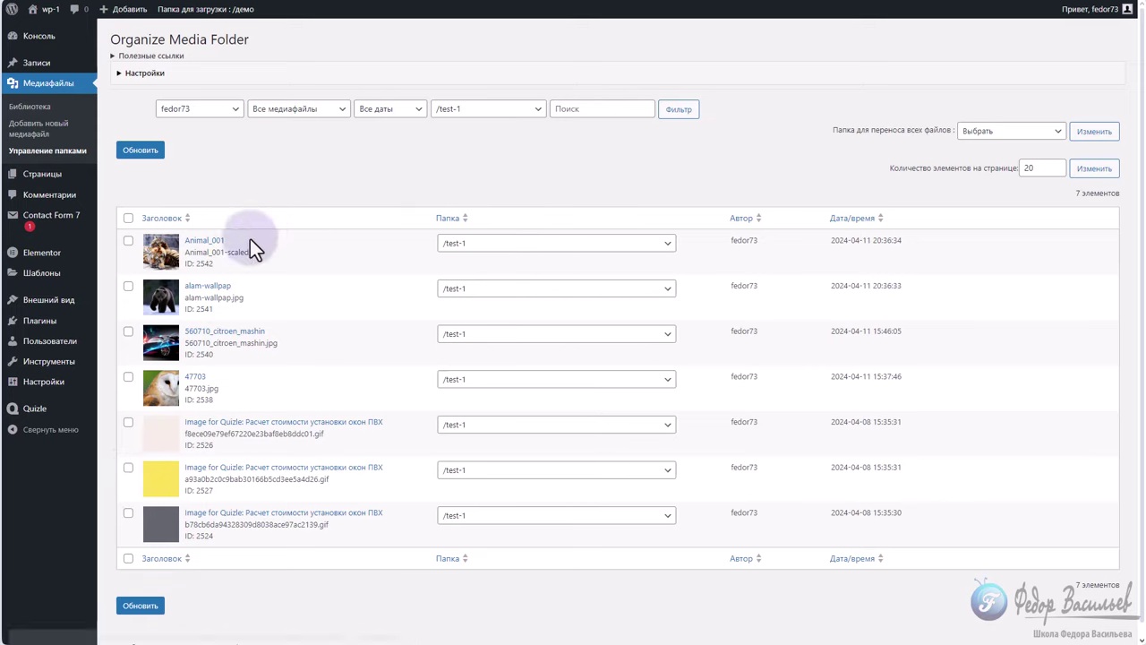
Filter the media list by the root folder /, and reset the folder filter to show all folders
left_click(470, 109)
left_click(455, 124)
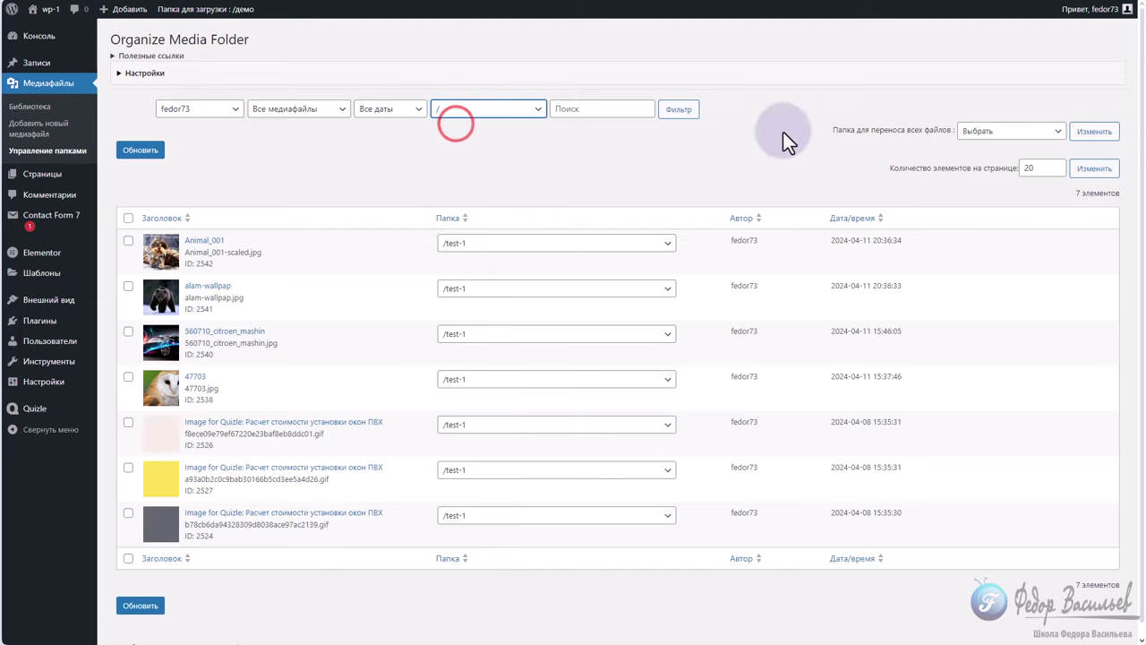
left_click(688, 113)
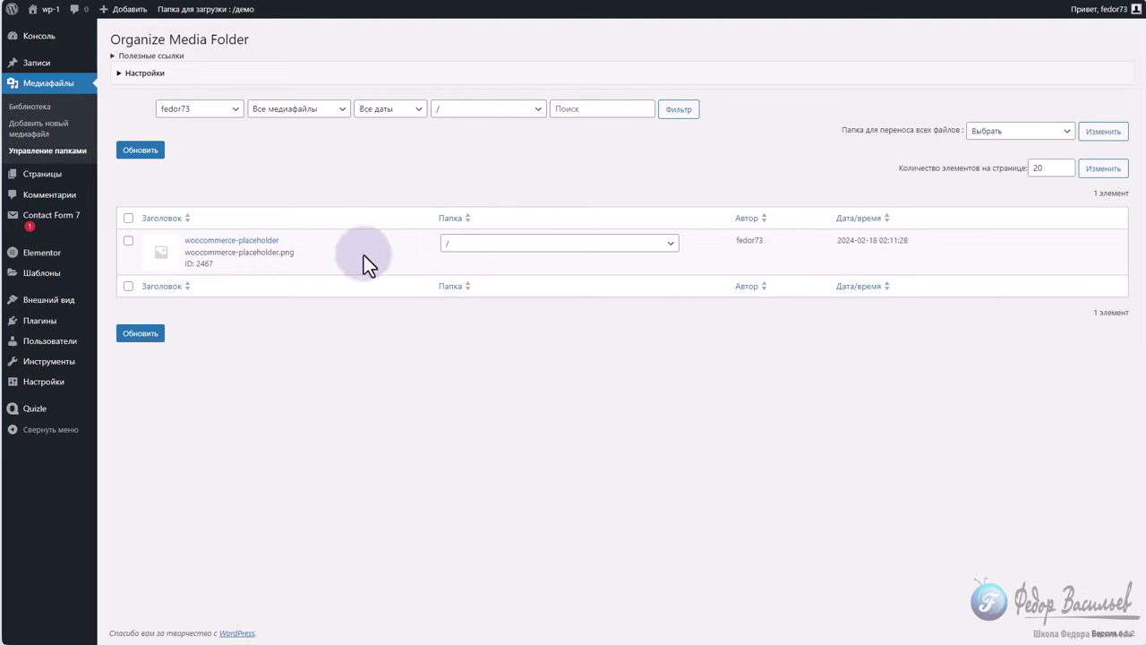
left_click(450, 109)
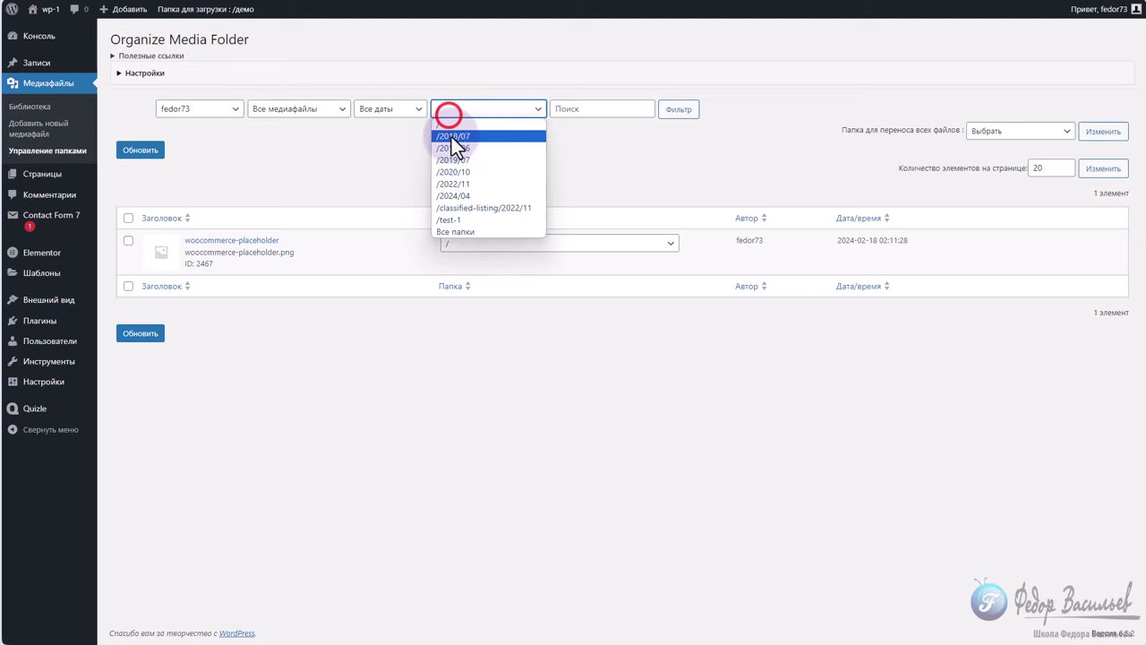
left_click(454, 232)
left_click(679, 110)
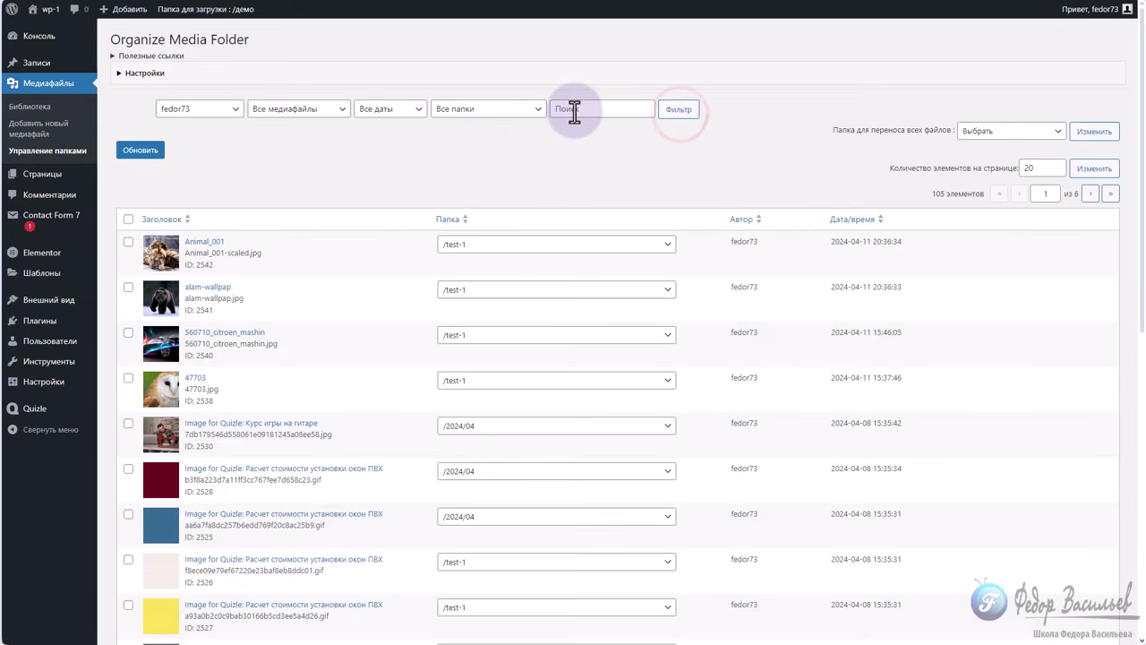
Search the media list for "демо" and replace that query with "test"
left_click(574, 109)
left_click(614, 180)
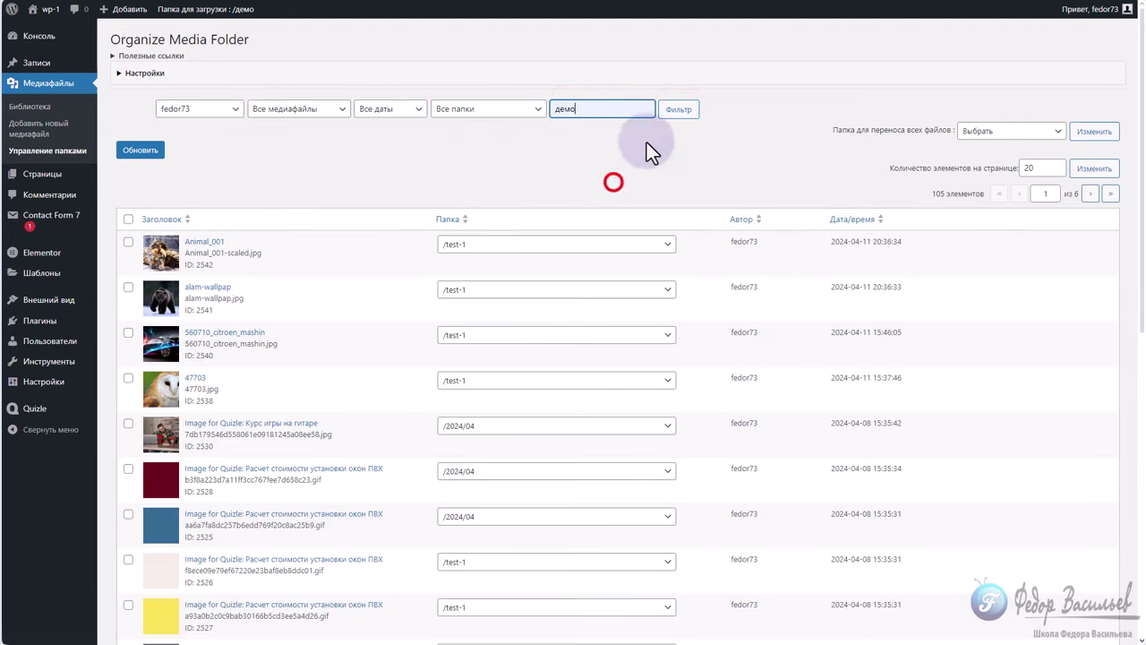
left_click(678, 109)
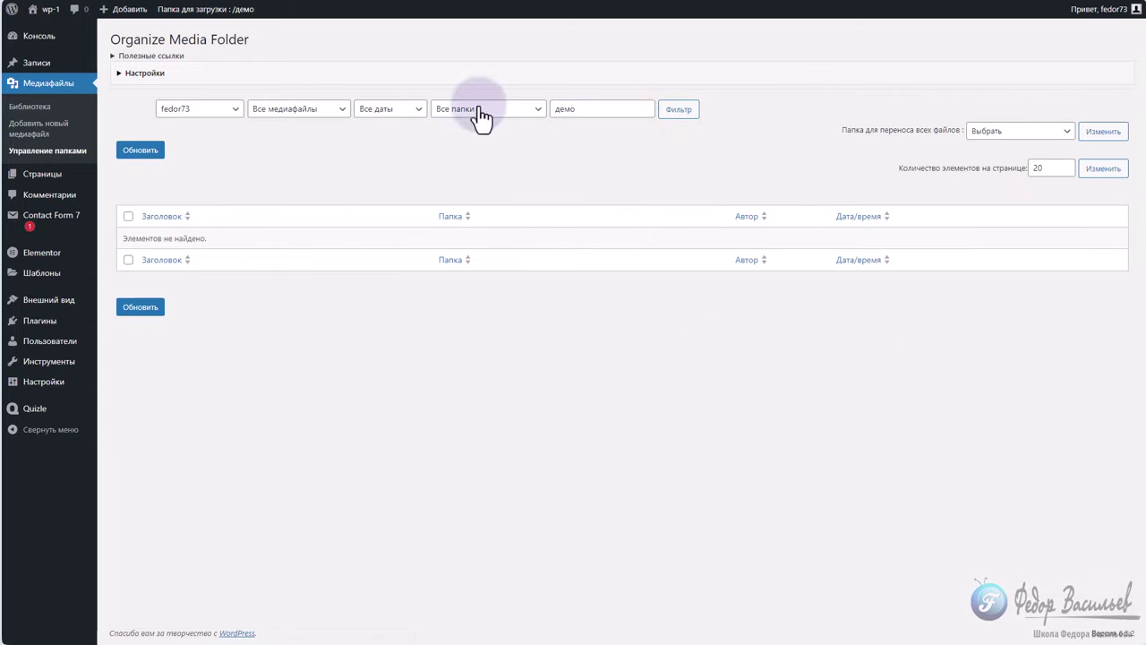
double_click(582, 107)
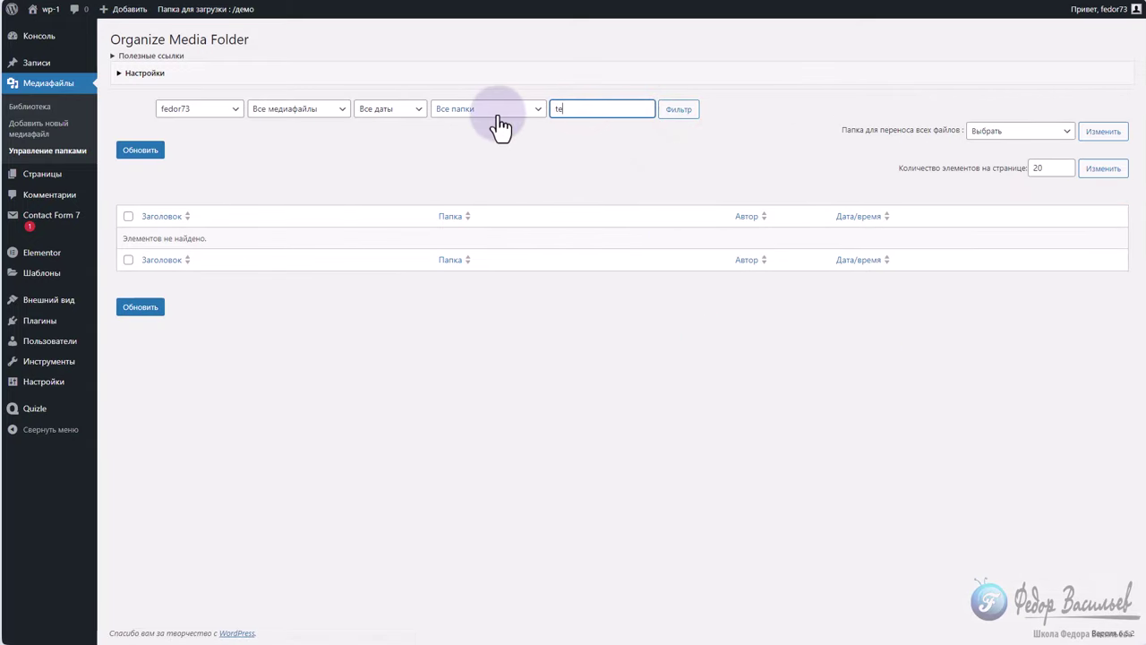
type("test")
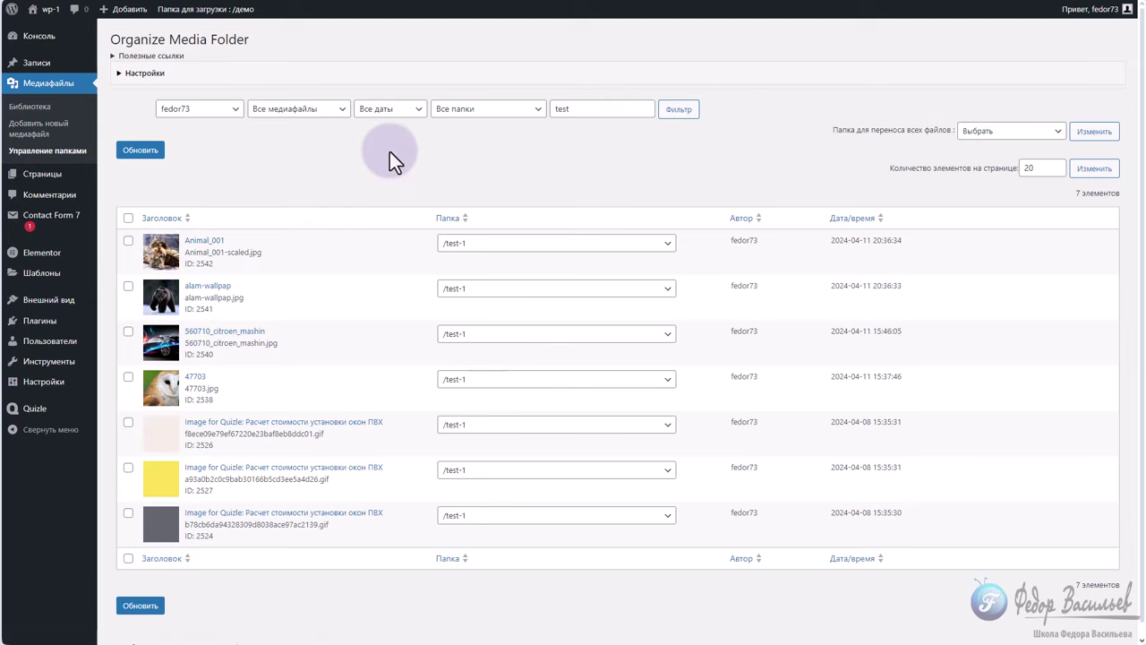
left_click(383, 110)
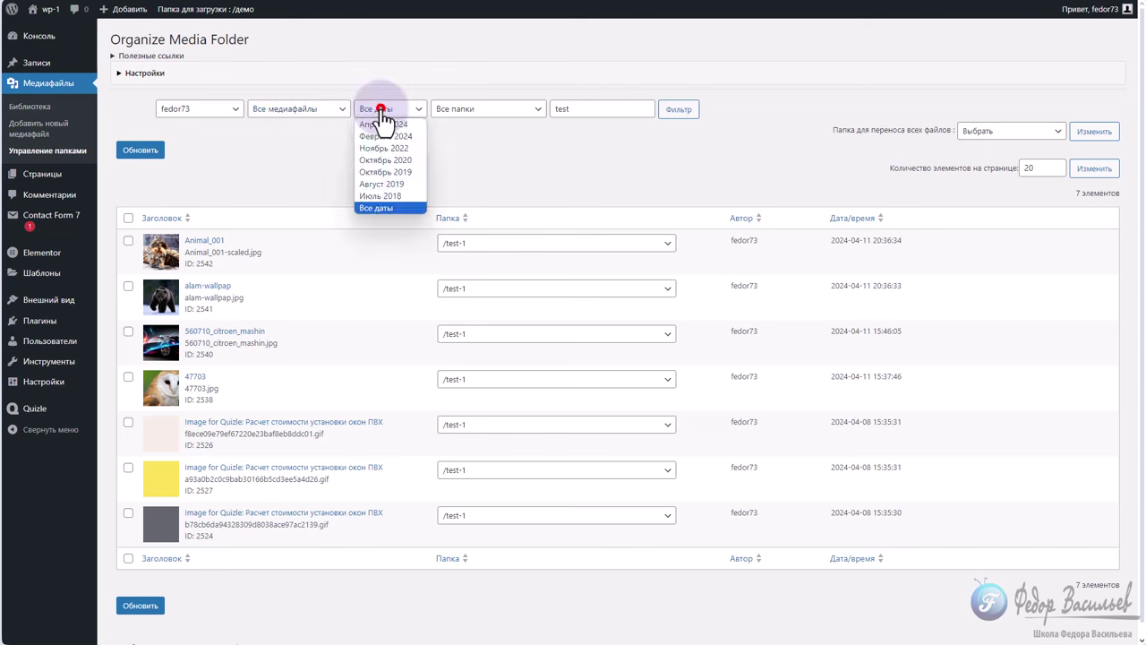
left_click(379, 110)
left_click(303, 108)
left_click(301, 108)
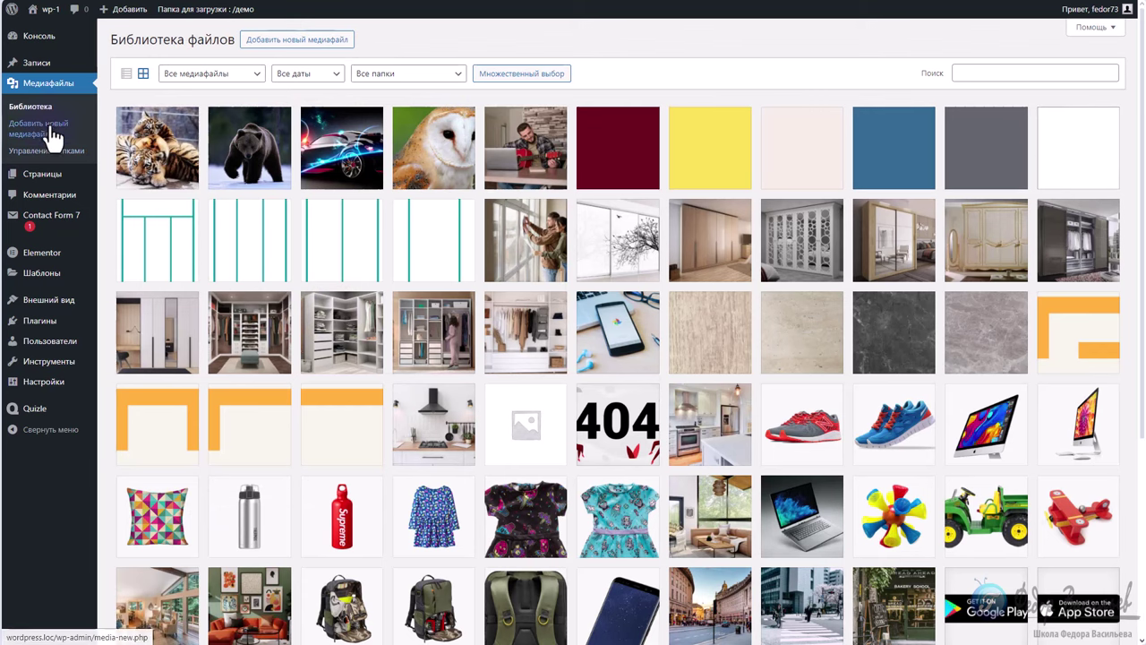
Filter the media library grid by the /test-1 folder
scroll(340, 166, "down", 2)
scroll(340, 166, "up", 2)
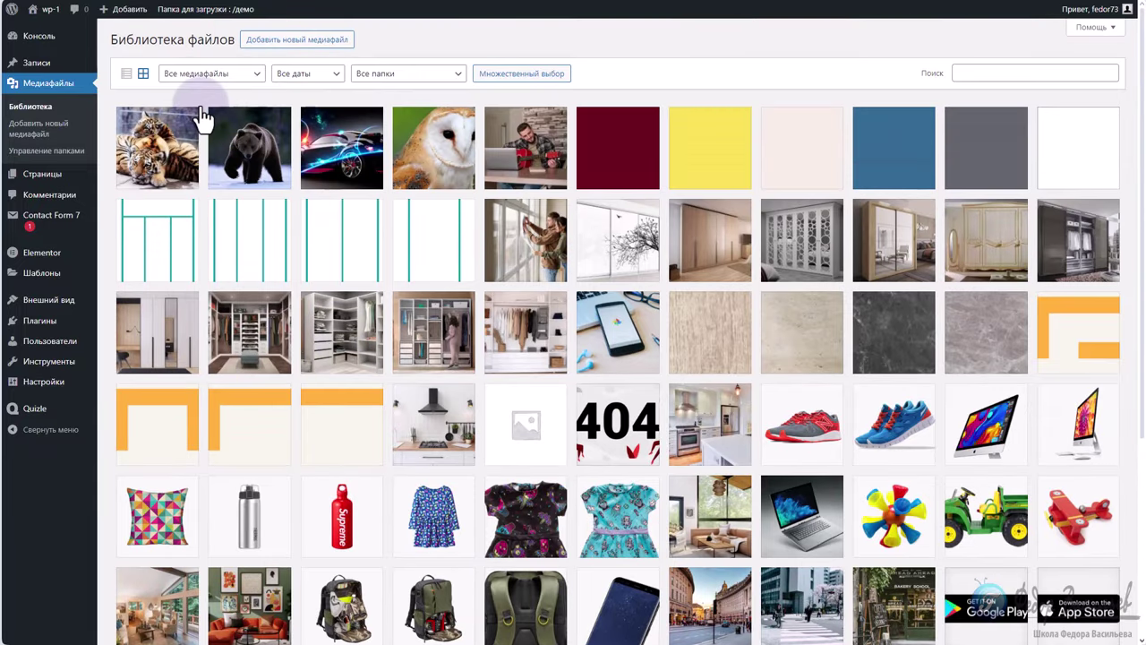
scroll(332, 248, "down", 4)
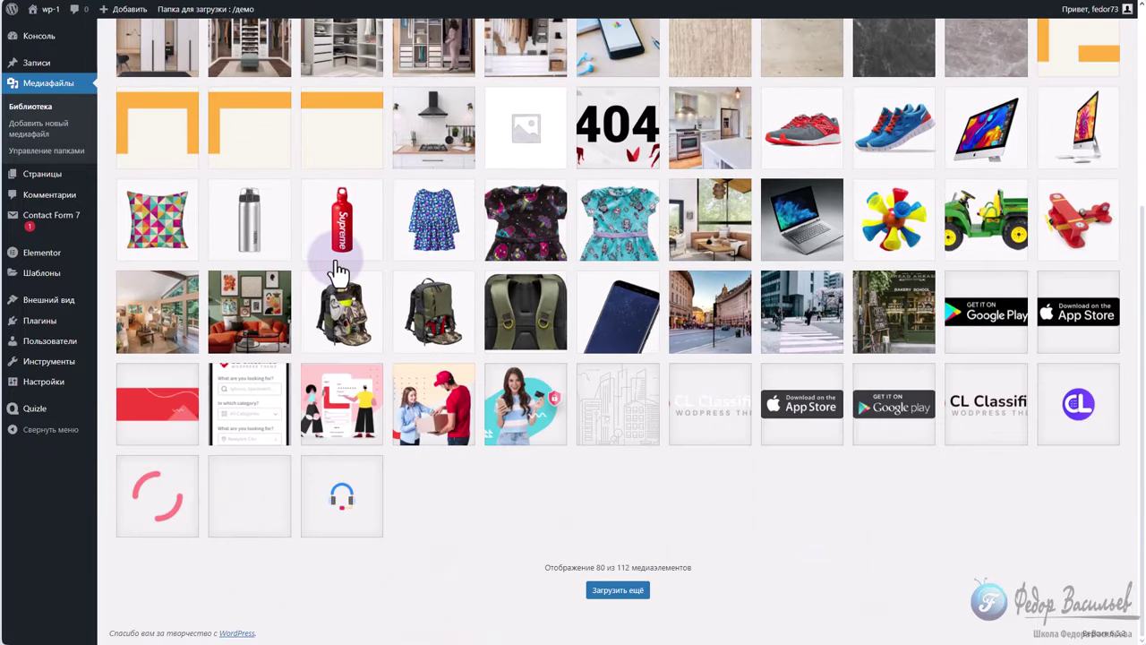
scroll(332, 248, "up", 4)
scroll(441, 356, "down", 3)
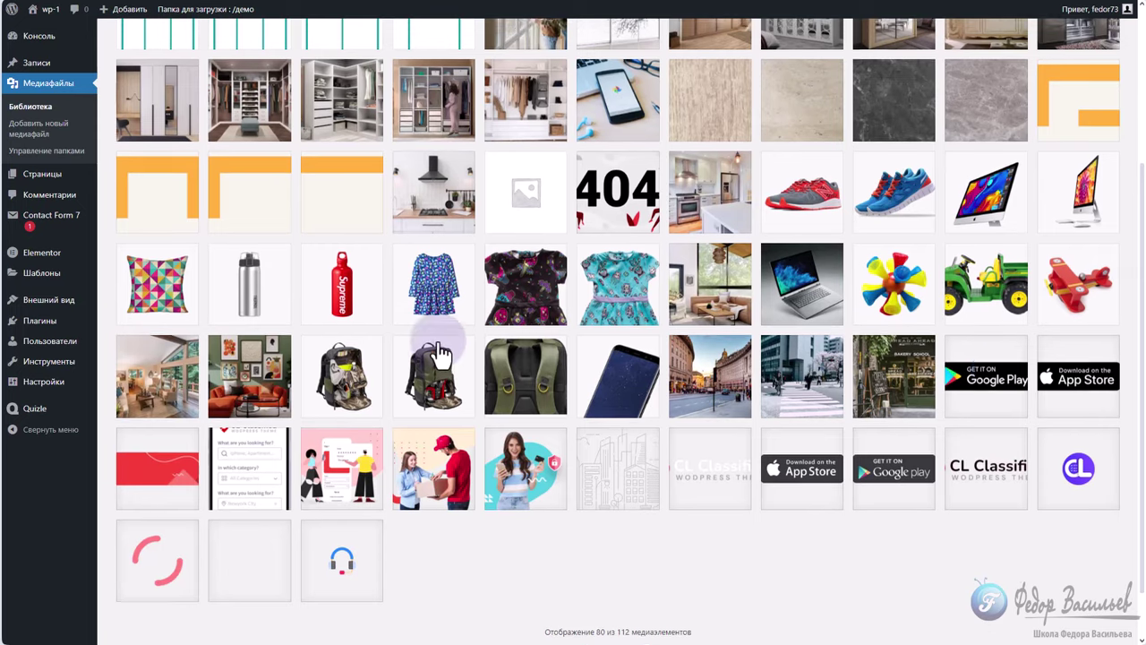
scroll(421, 349, "up", 3)
left_click(412, 220)
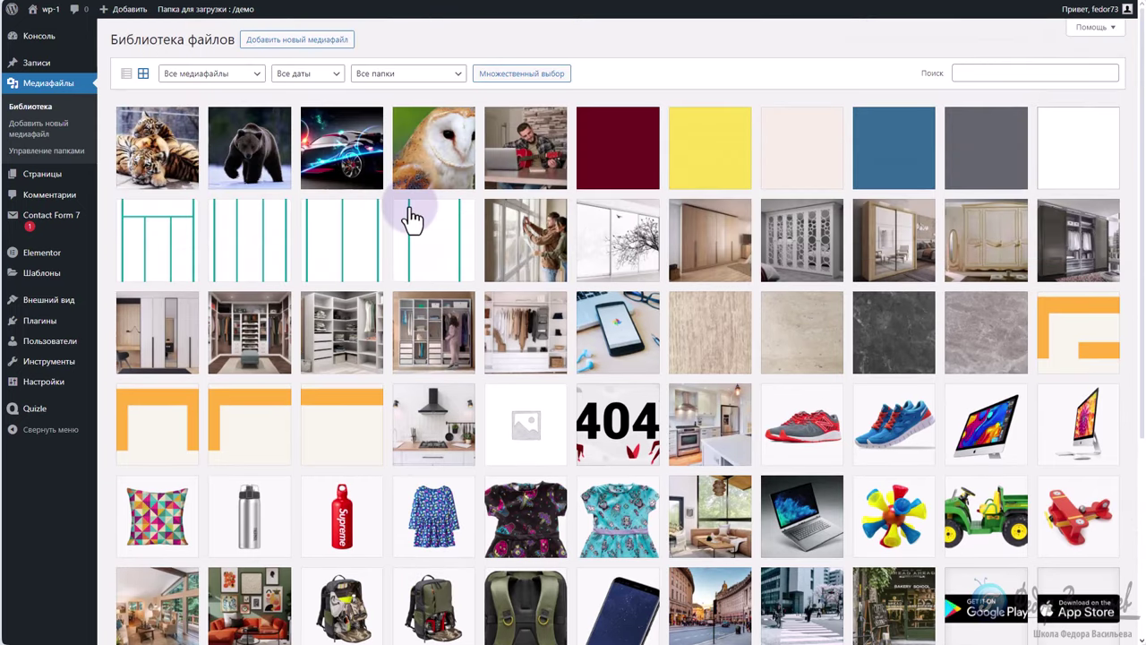
left_click(421, 76)
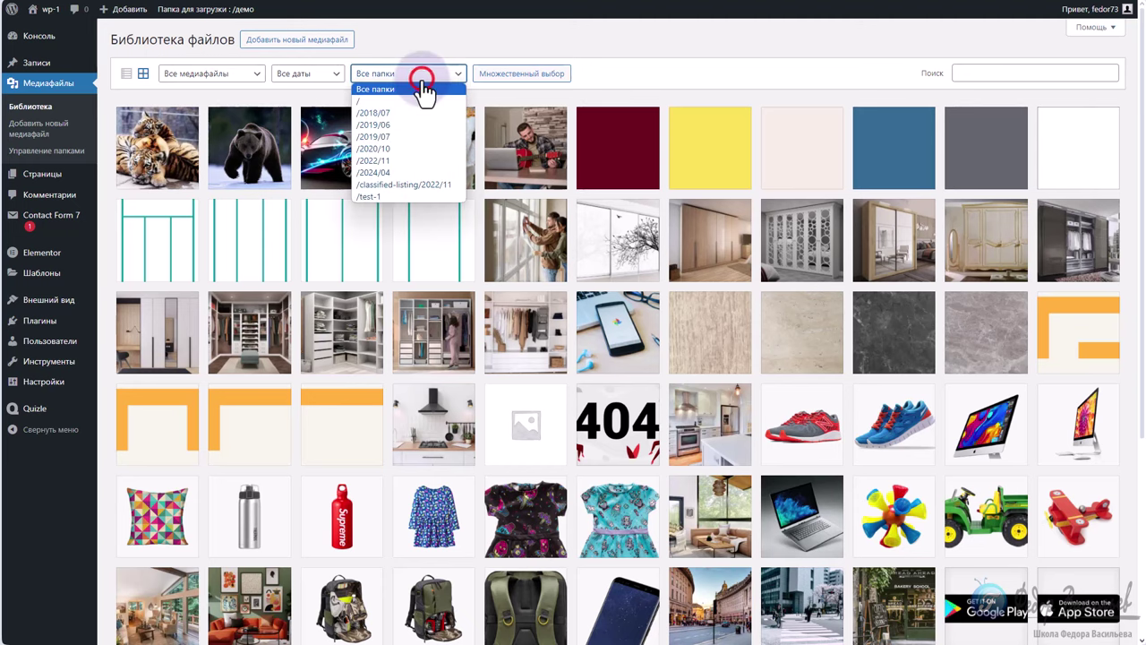
left_click(378, 195)
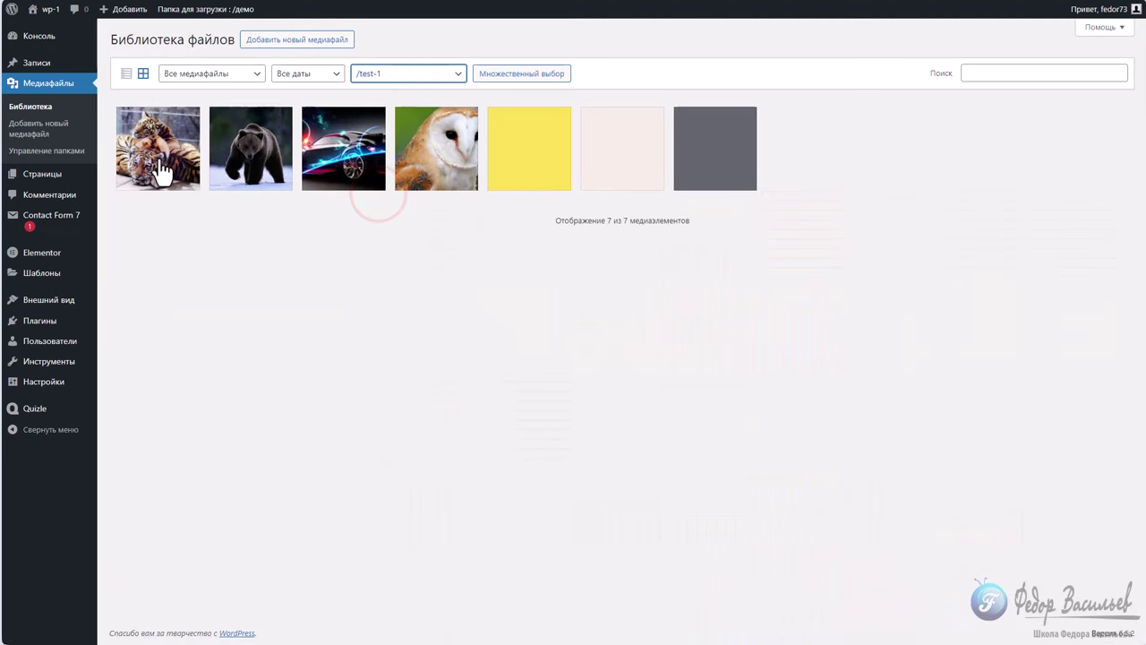
View the attachment details of the yellow image, and reset the library's folder filter to all folders
left_click(502, 148)
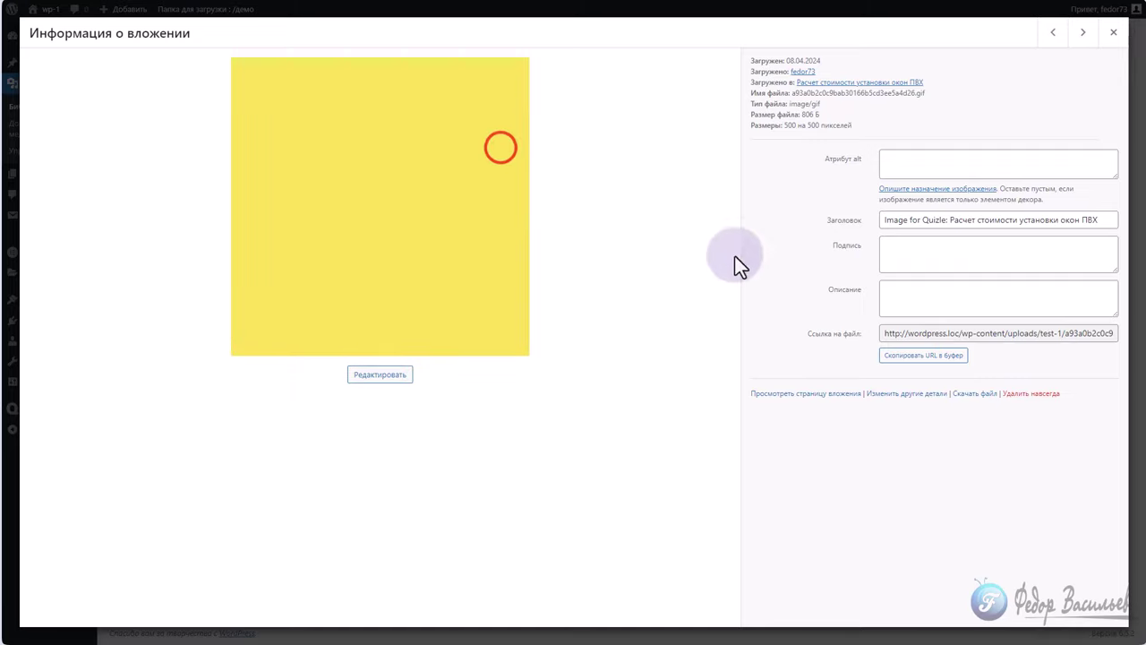
left_click(896, 164)
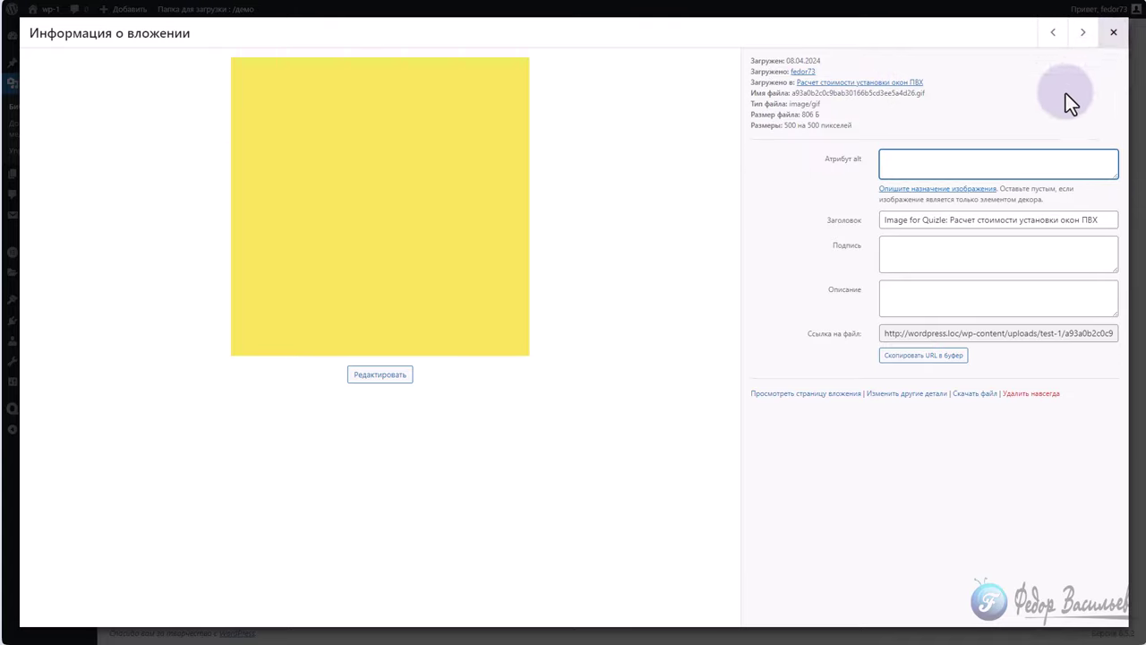
left_click(1113, 34)
left_click(371, 74)
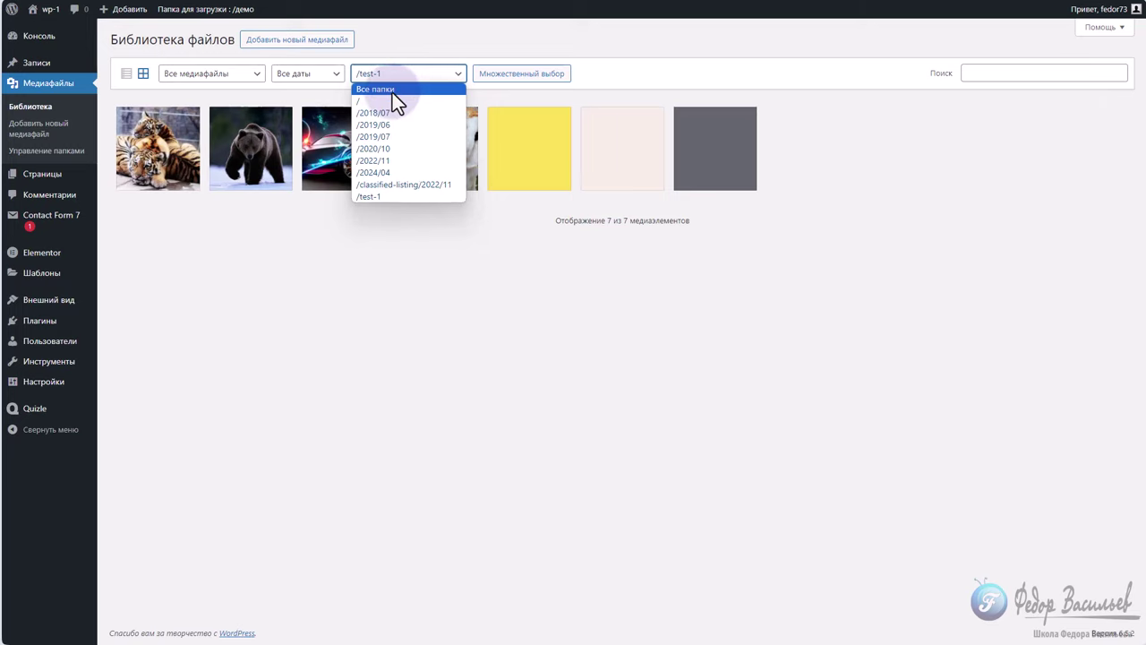
left_click(392, 89)
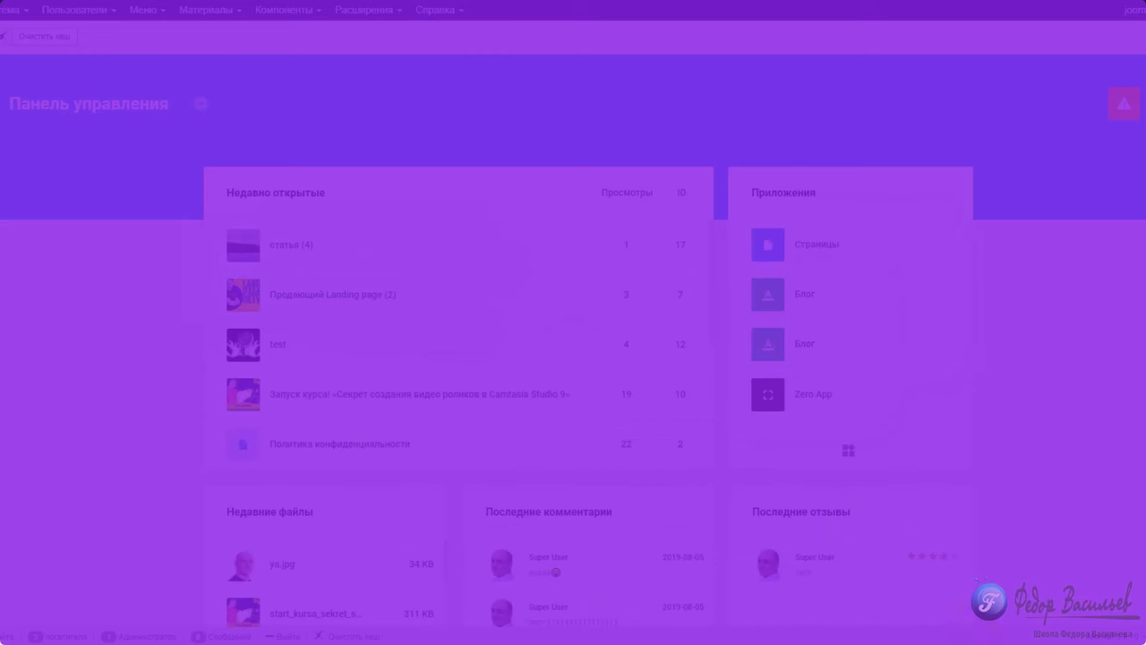
left_click(1133, 108)
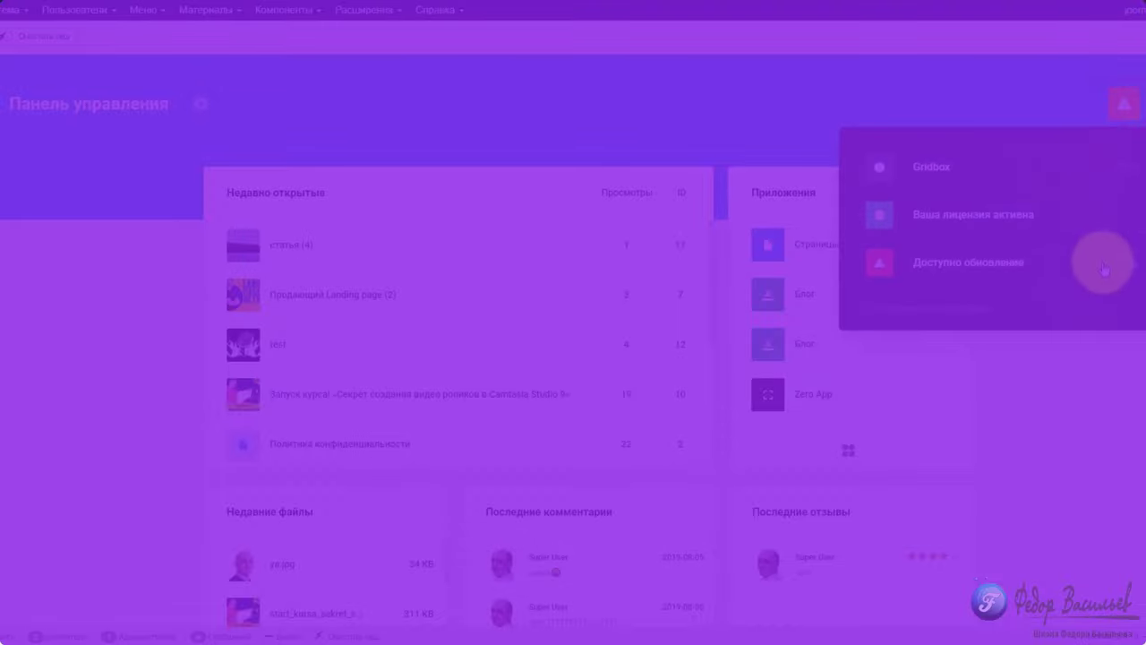
left_click(923, 211)
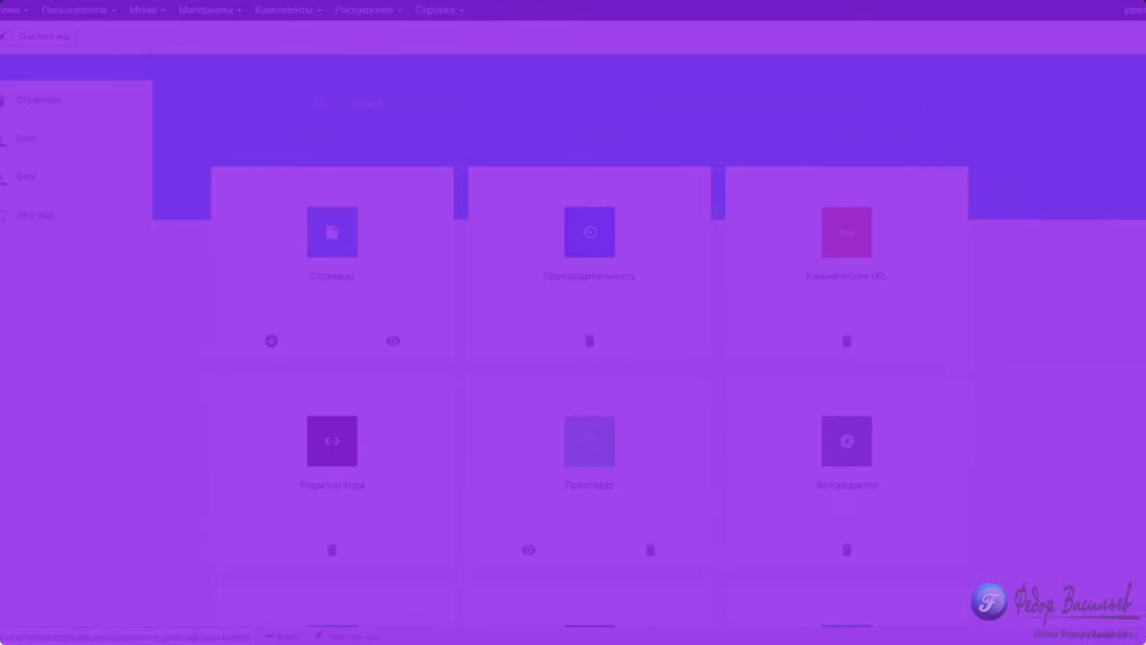
left_click(21, 218)
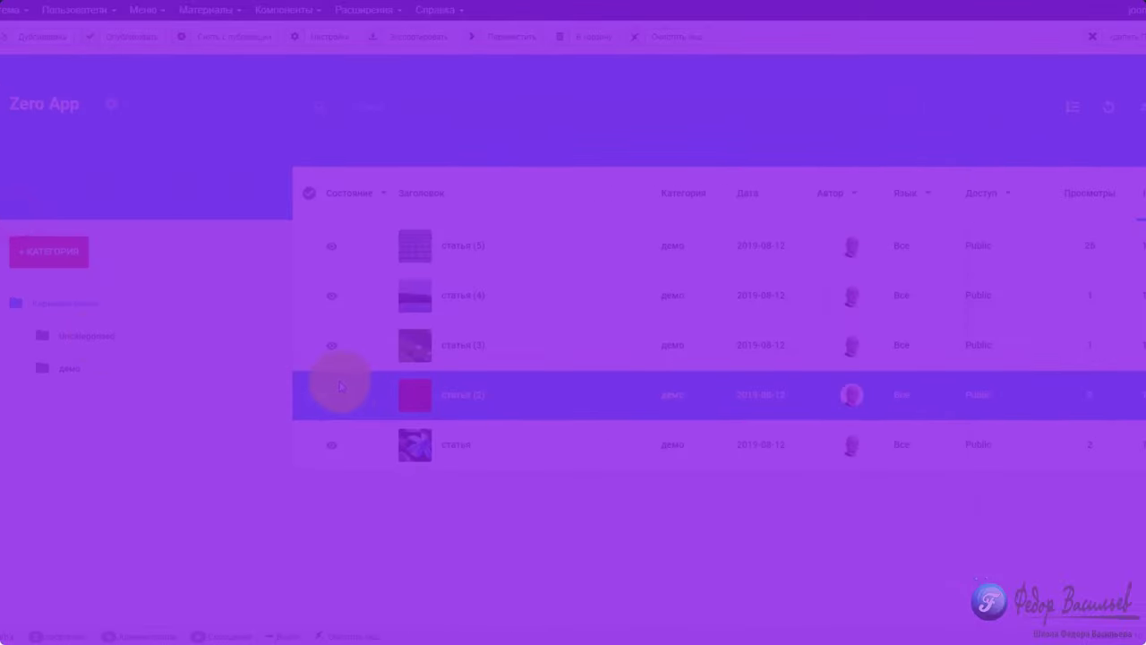
left_click(111, 105)
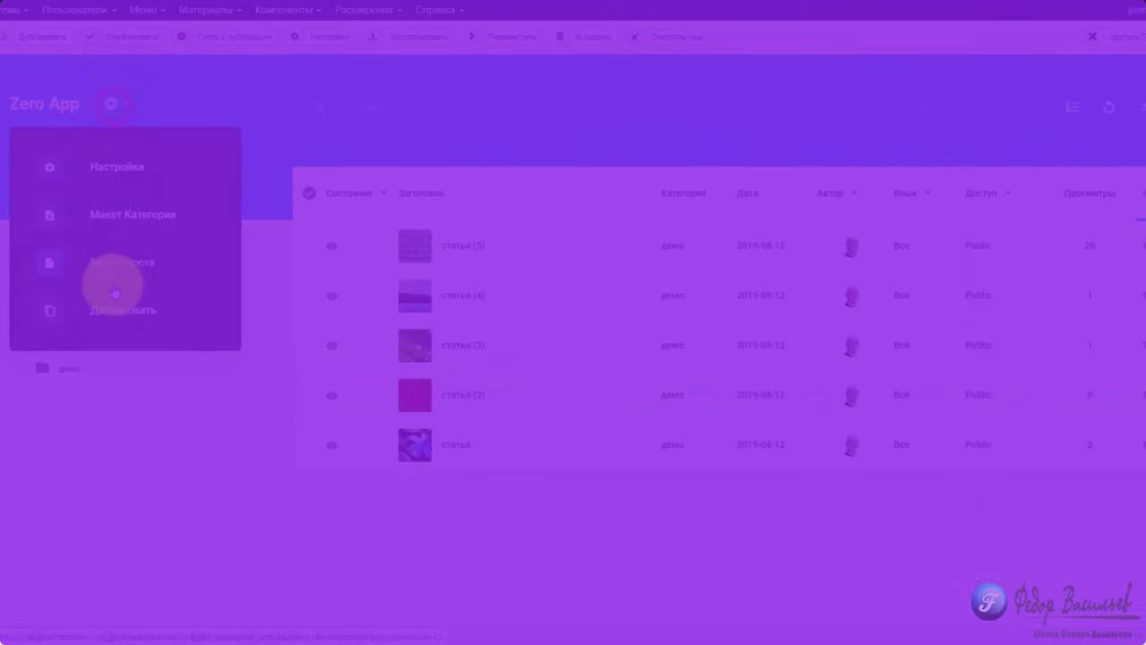